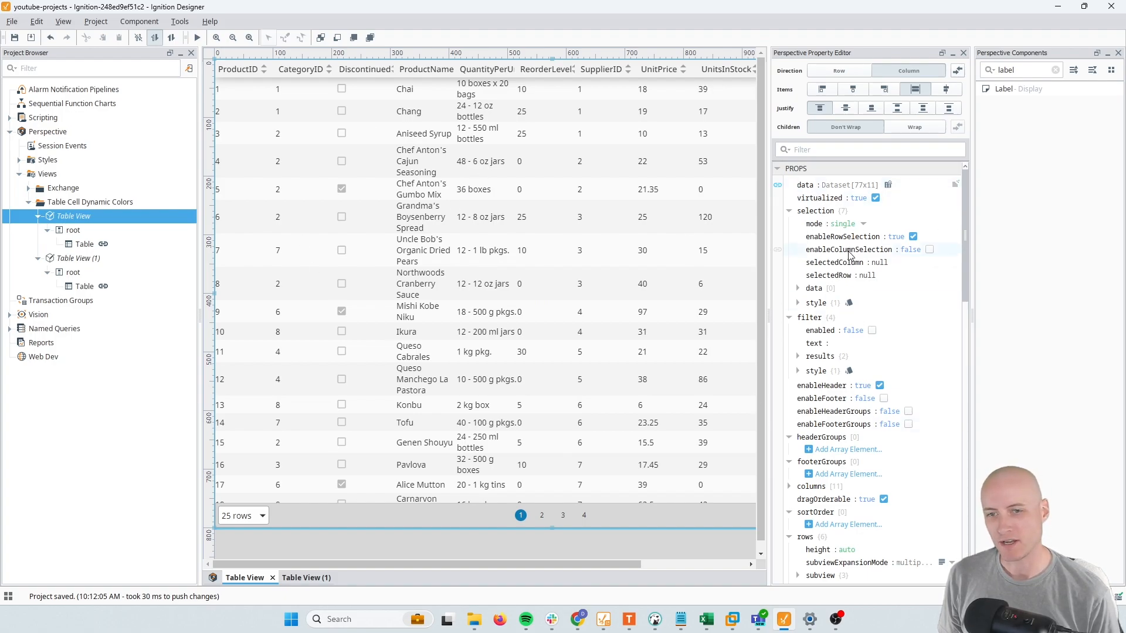
# - Examine the table's column configuration, in particular the fields of columns 7 and 10
pyautogui.scroll(-3, 851, 252)
pyautogui.click(790, 333)
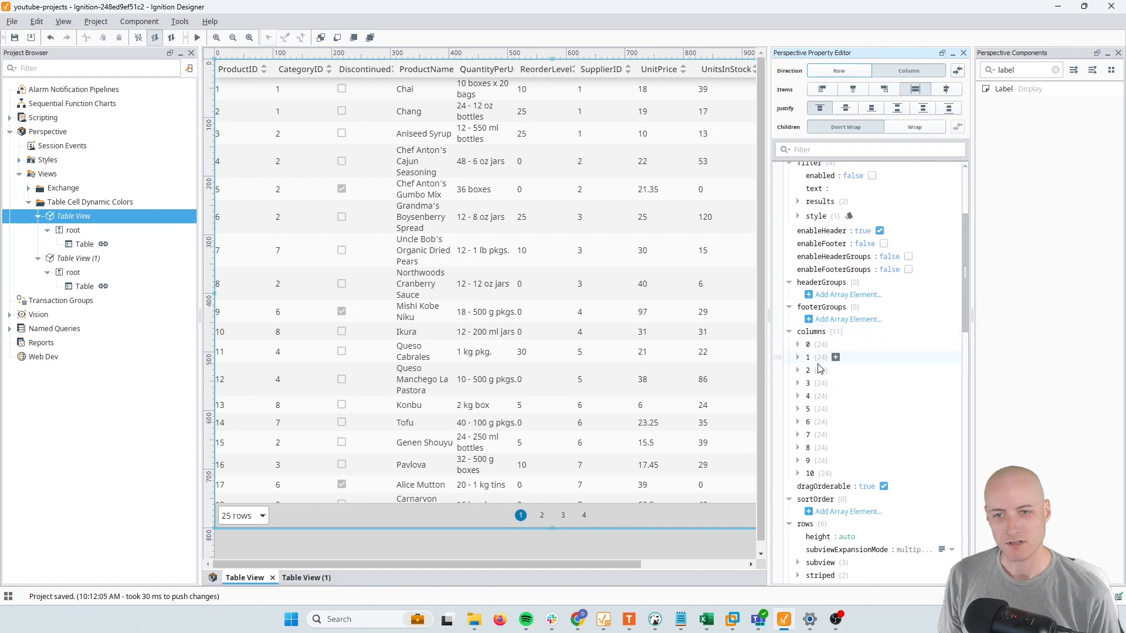
pyautogui.click(798, 435)
pyautogui.scroll(-2, 860, 449)
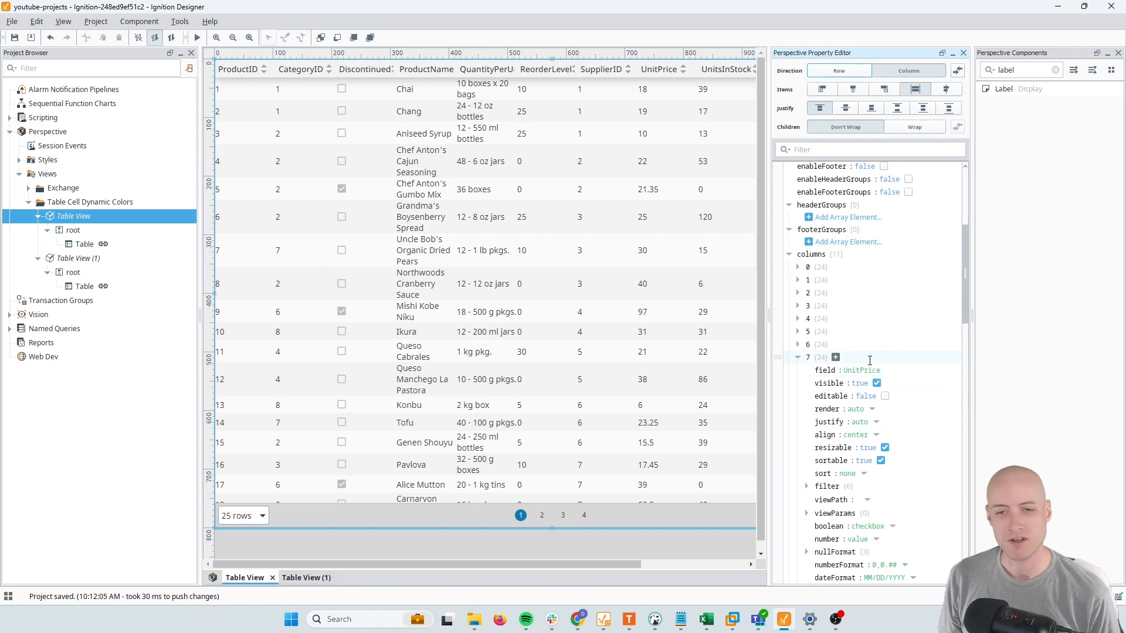
pyautogui.scroll(-1, 868, 361)
pyautogui.scroll(-5, 865, 365)
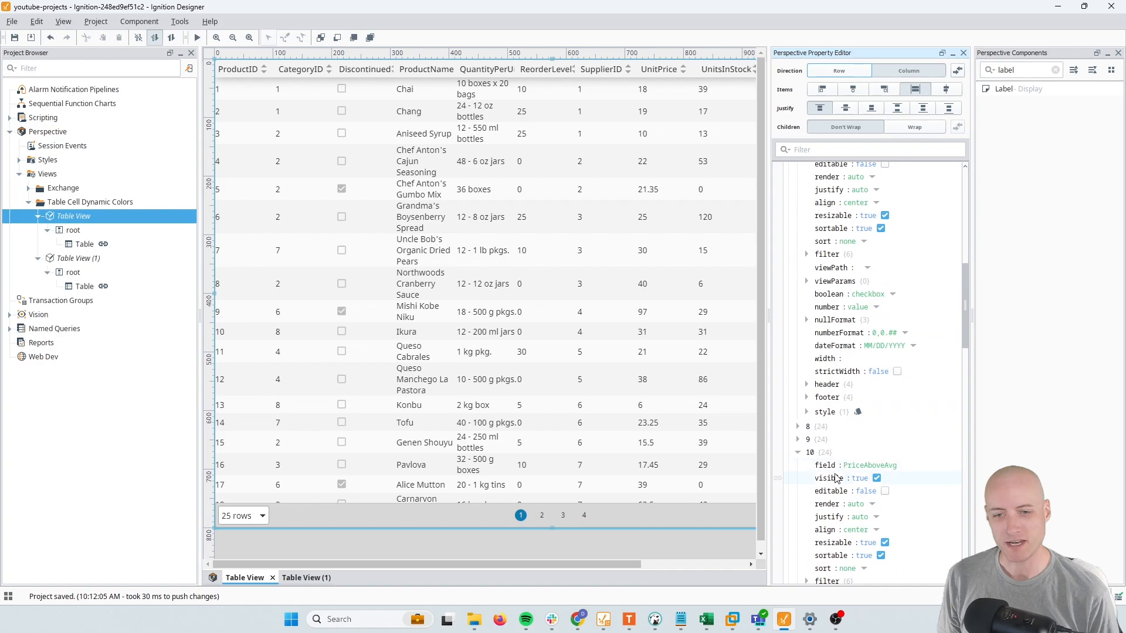
pyautogui.moveTo(828, 469)
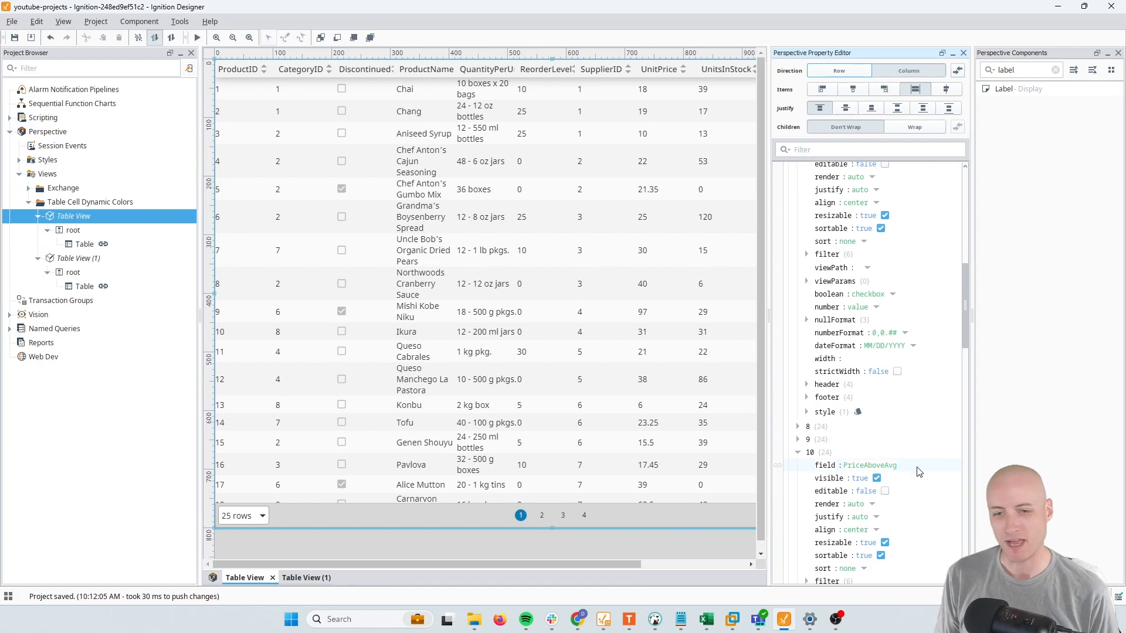
pyautogui.moveTo(919, 473)
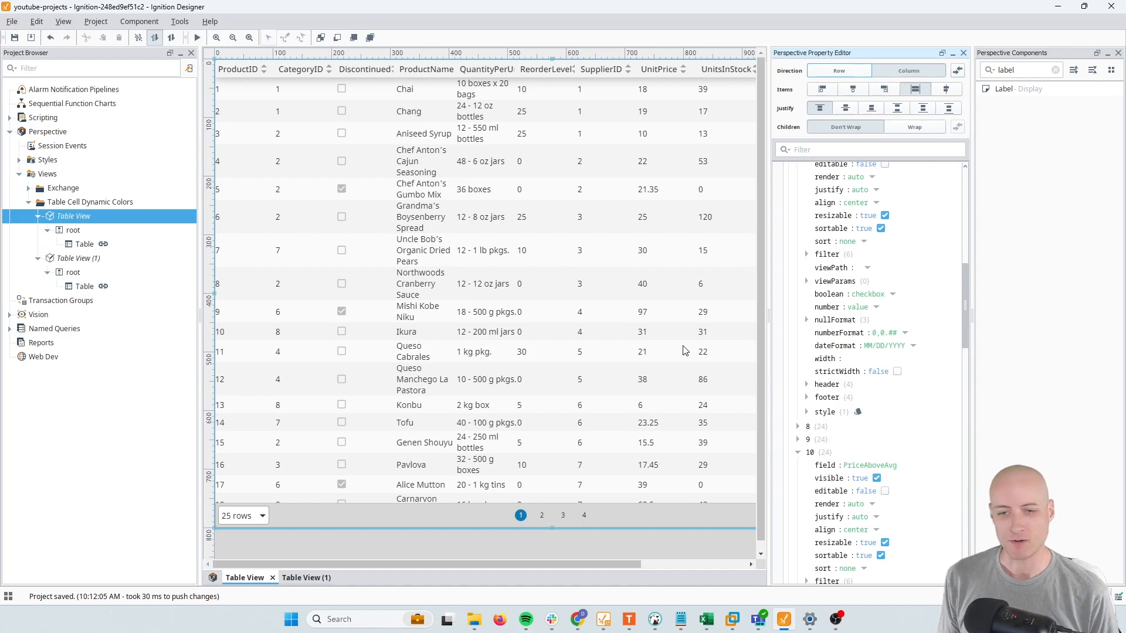
pyautogui.click(799, 452)
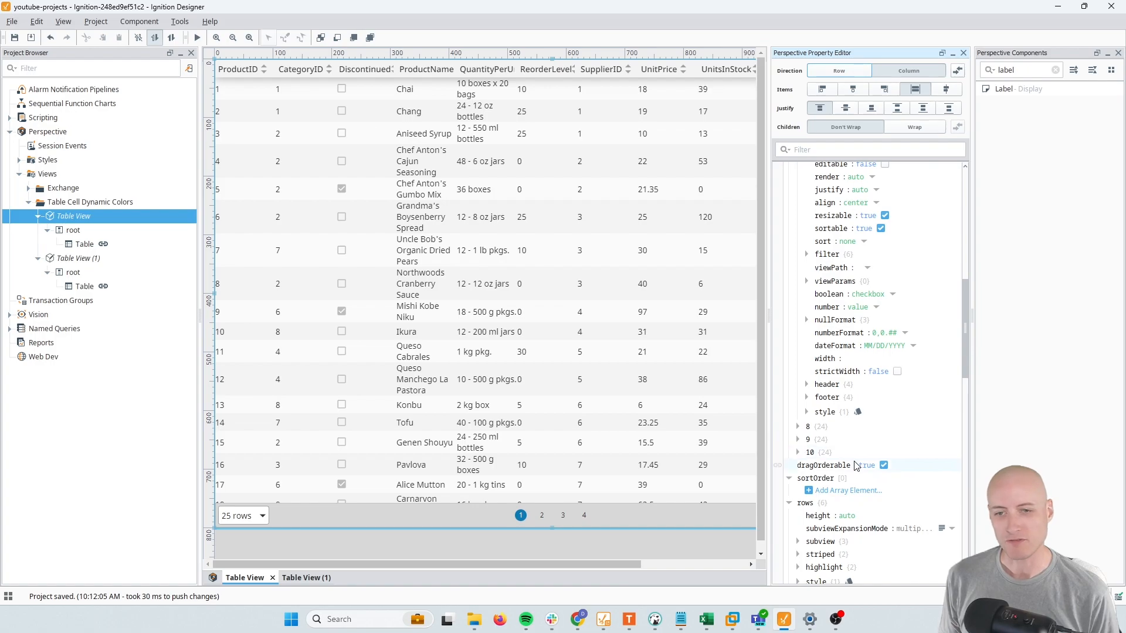
pyautogui.scroll(1, 855, 465)
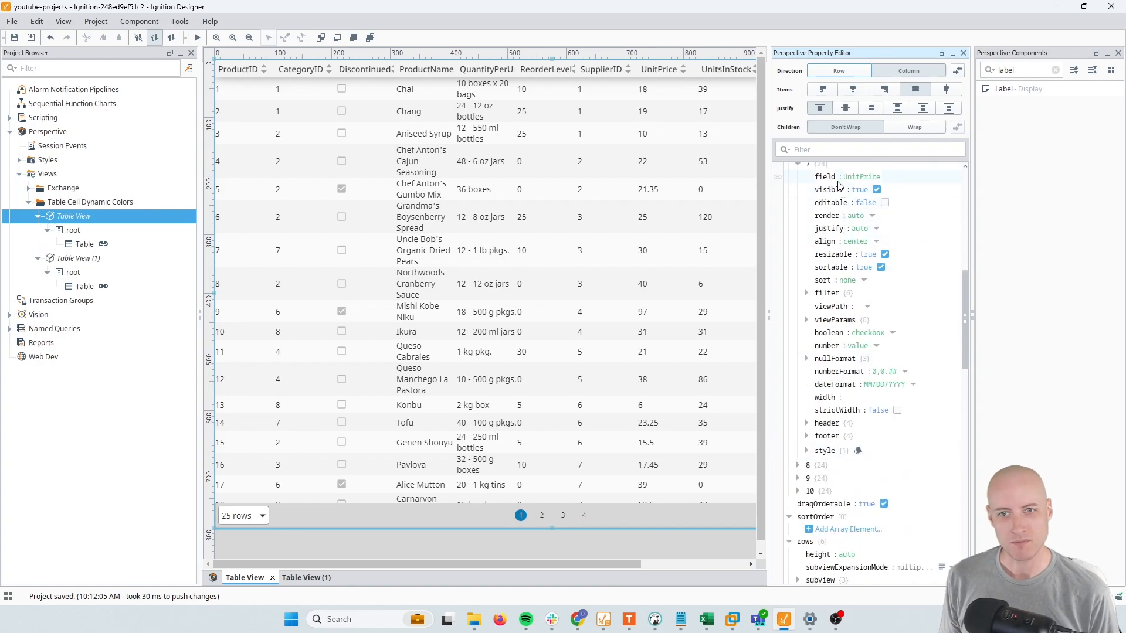
pyautogui.scroll(1, 918, 278)
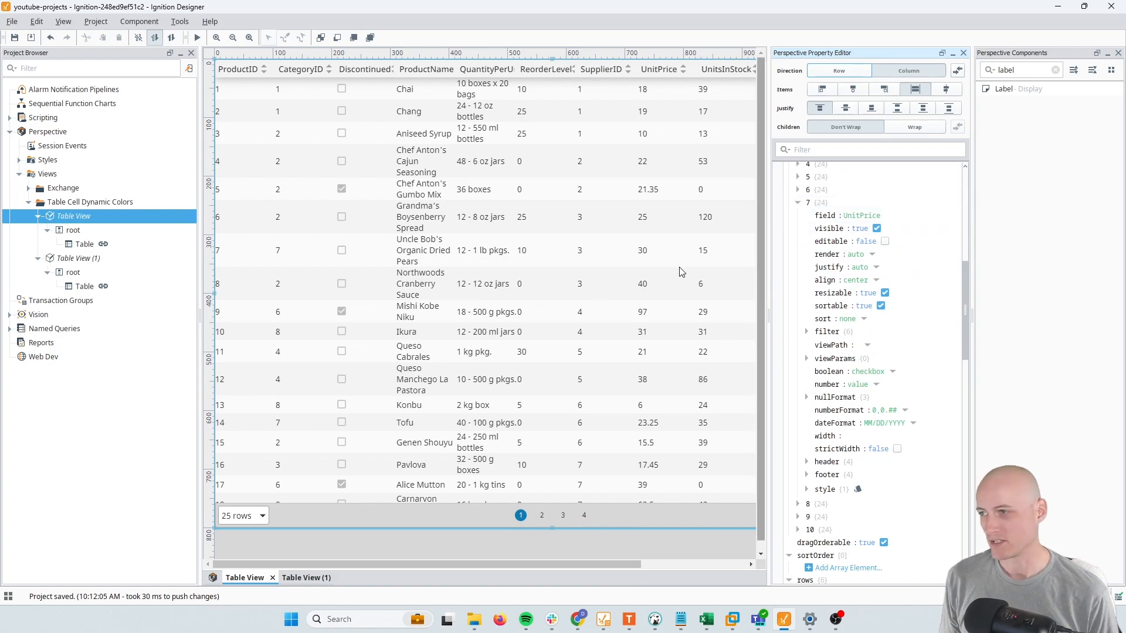
# - Create a new view named Unit Price with a Flex Container root in the Table Cell Dynamic Colors folder
pyautogui.rightClick(96, 204)
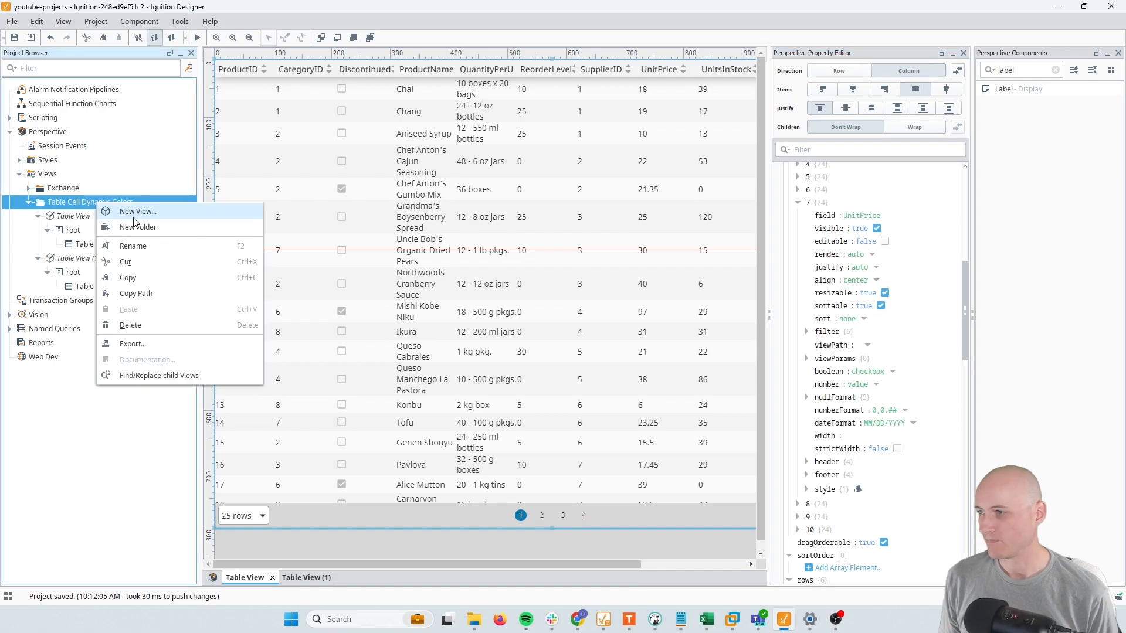
pyautogui.click(139, 215)
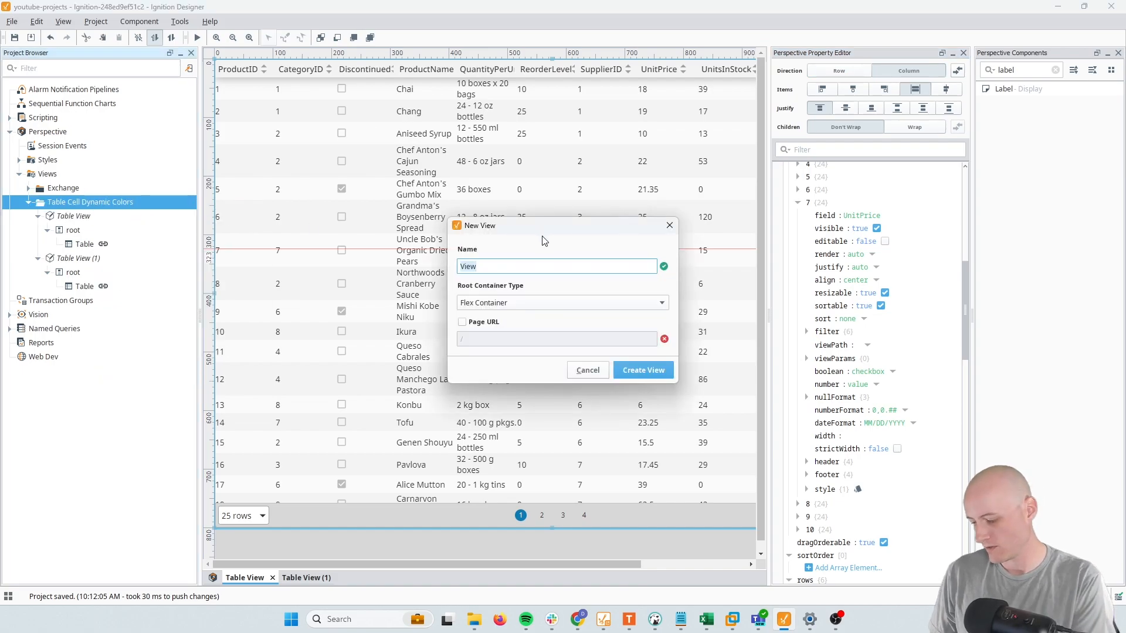
pyautogui.write('Unit Price')
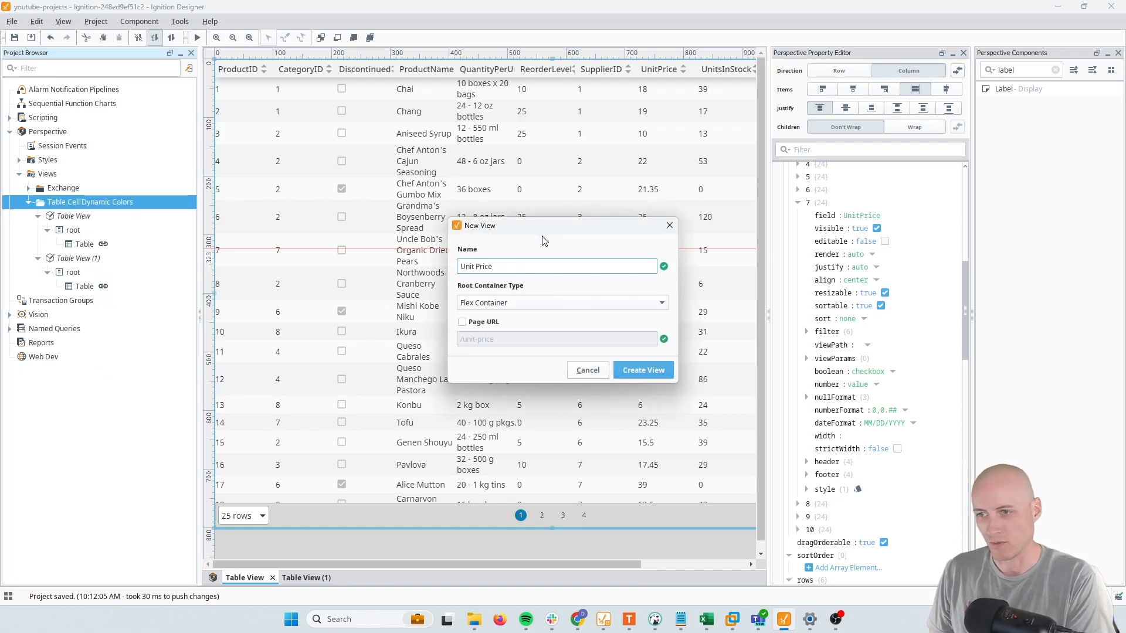
pyautogui.press('Return')
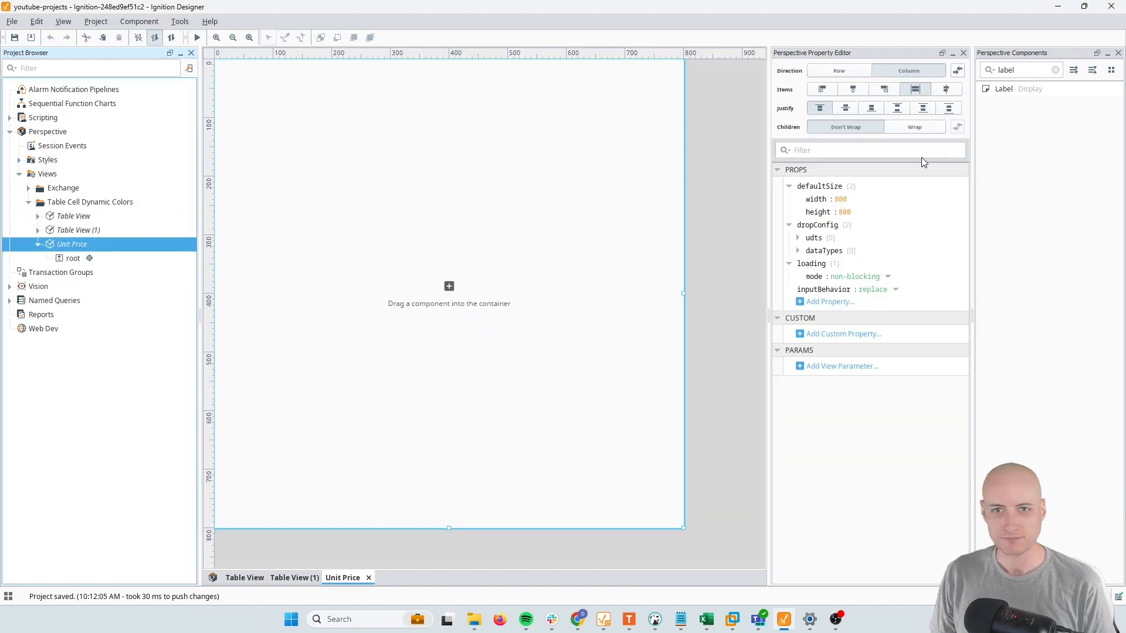
# - Set the Unit Price view's default size to a width of 200 and a height of 40
pyautogui.click(891, 200)
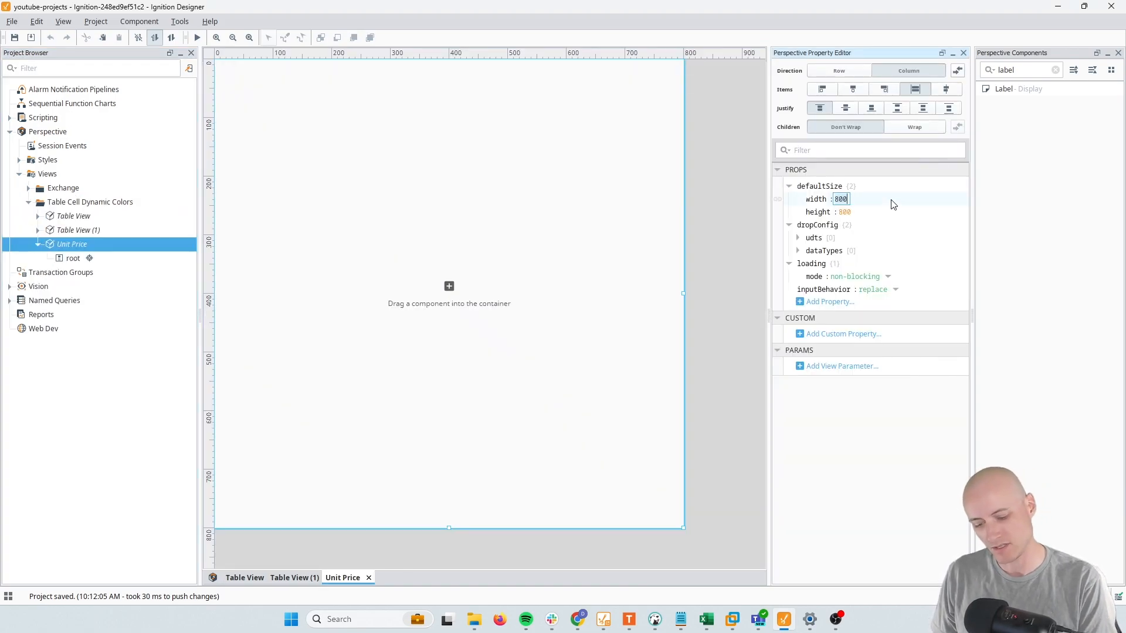
pyautogui.write('100')
pyautogui.press('Tab')
pyautogui.write('40')
pyautogui.press('Return')
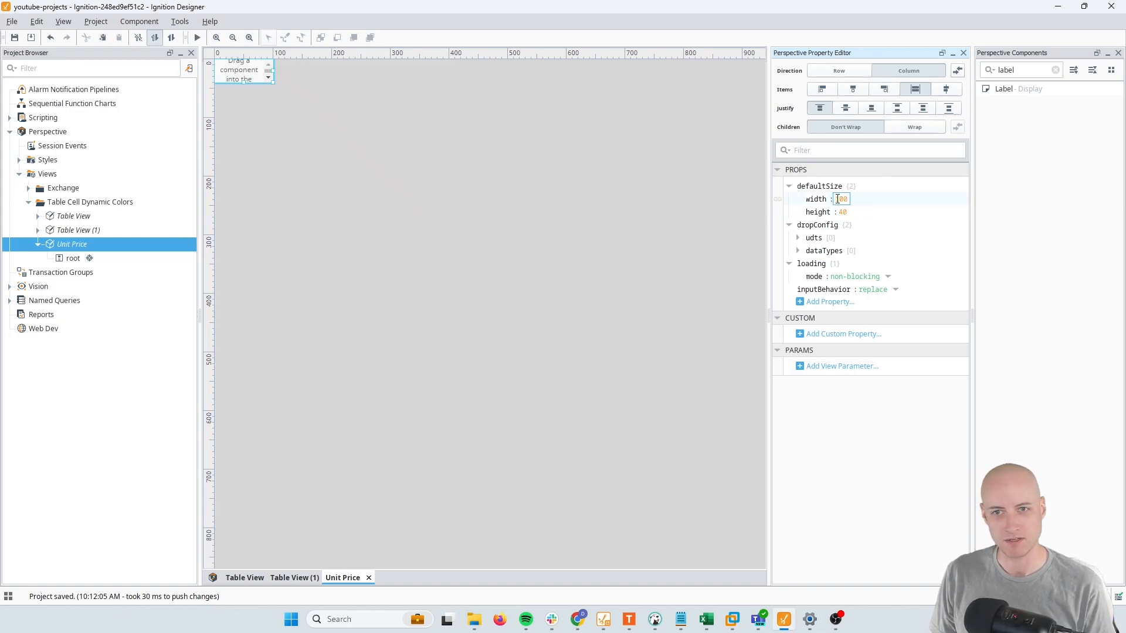
pyautogui.click(839, 200)
pyautogui.write('200')
pyautogui.press('Return')
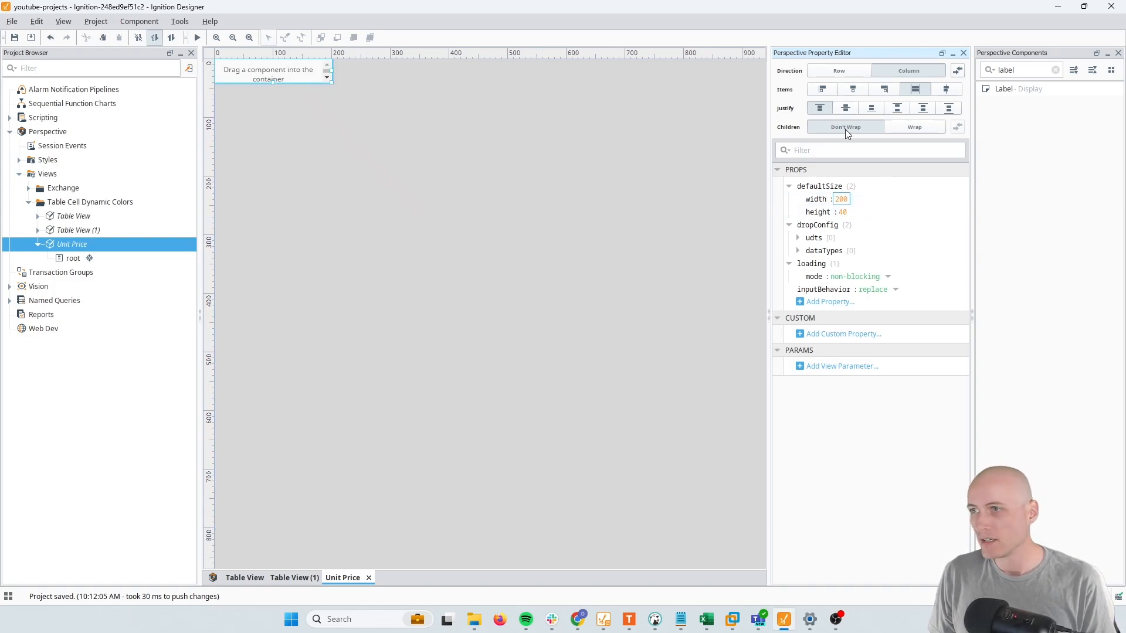
# - Add a Label component to the Unit Price view's root container and set its grow to 1
pyautogui.moveTo(1021, 94); pyautogui.dragTo(326, 77)
pyautogui.click(844, 302)
pyautogui.write('1')
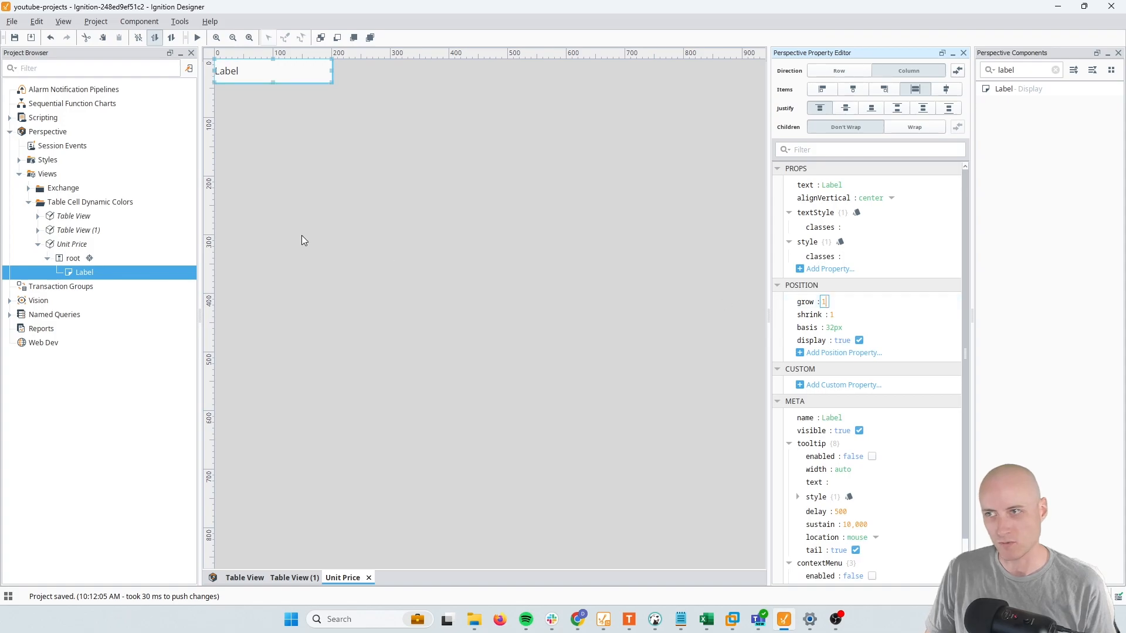
# - Add a view parameter named value to the Unit Price view and leave its default empty
pyautogui.click(78, 245)
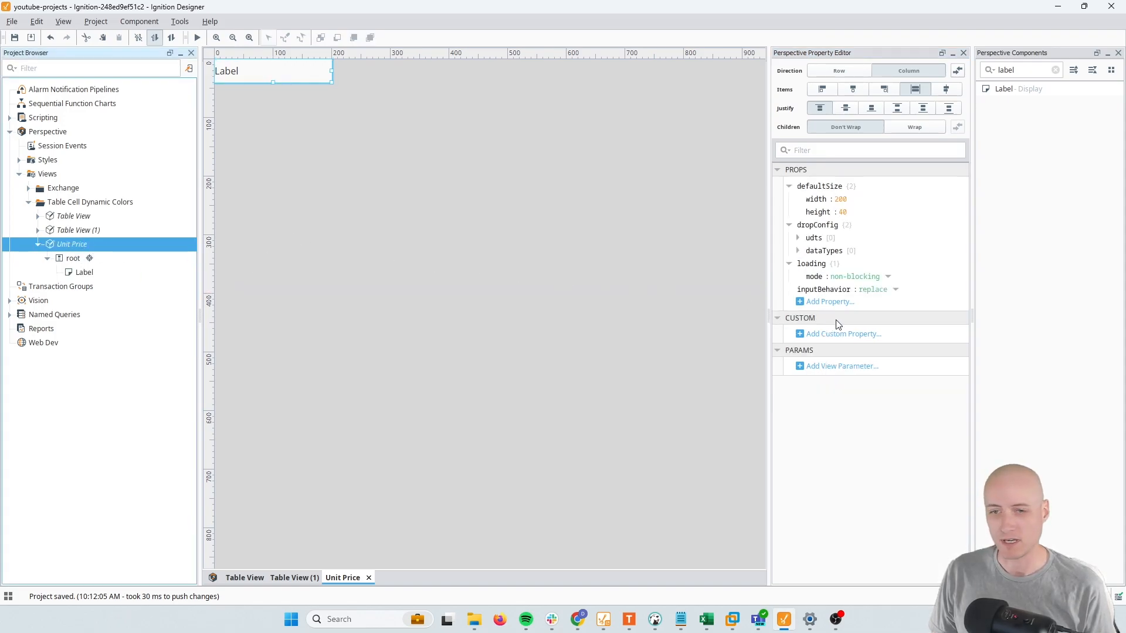
pyautogui.click(826, 370)
pyautogui.click(837, 376)
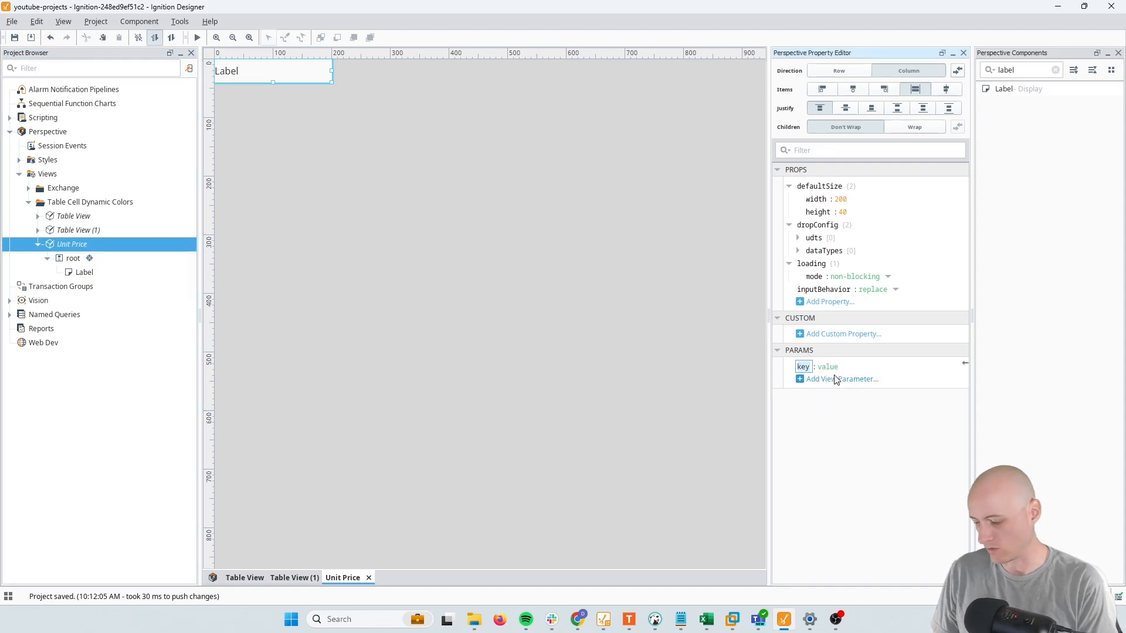
pyautogui.write('value')
pyautogui.press('Return')
pyautogui.press('BackSpace')
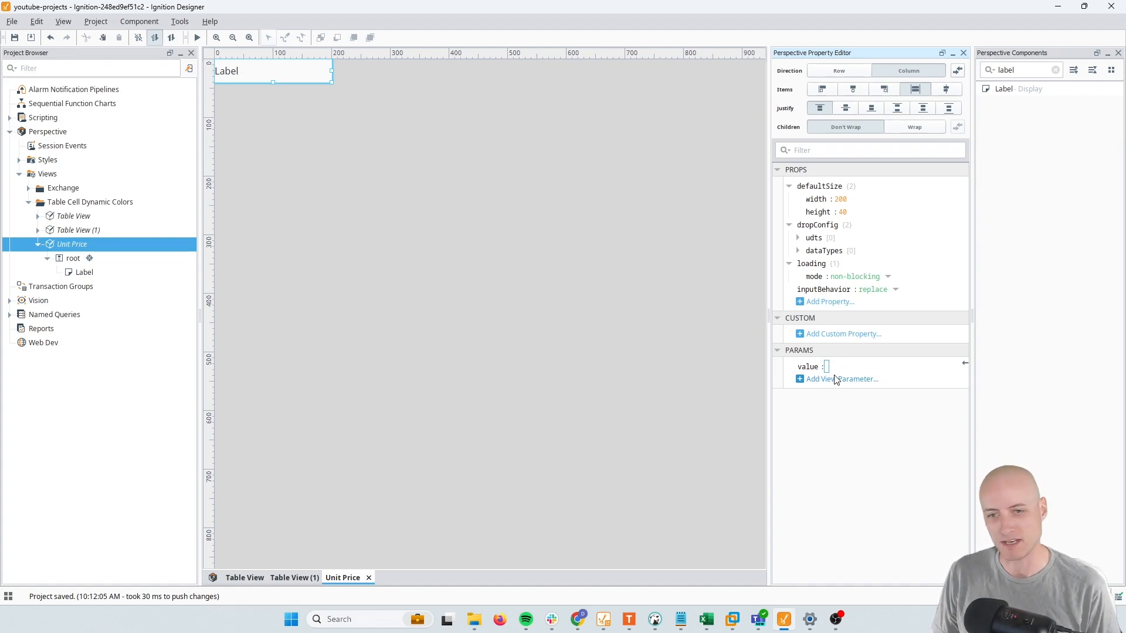
# - Add an object-type view parameter named rowData to the Unit Price view
pyautogui.click(839, 380)
pyautogui.click(846, 402)
pyautogui.write('rowData')
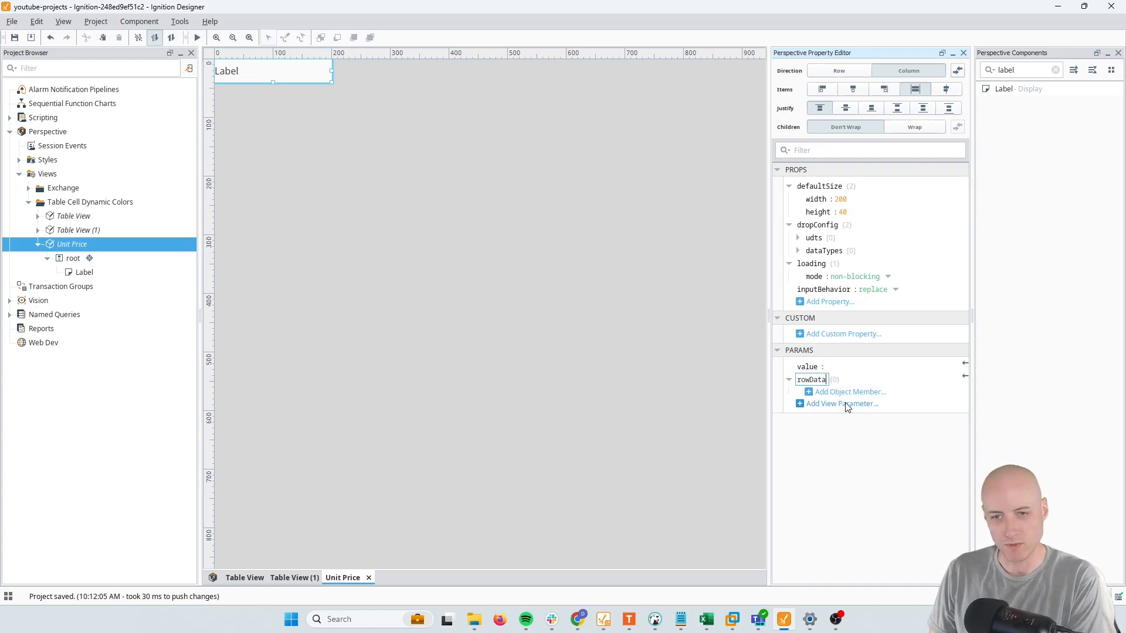
pyautogui.press('Return')
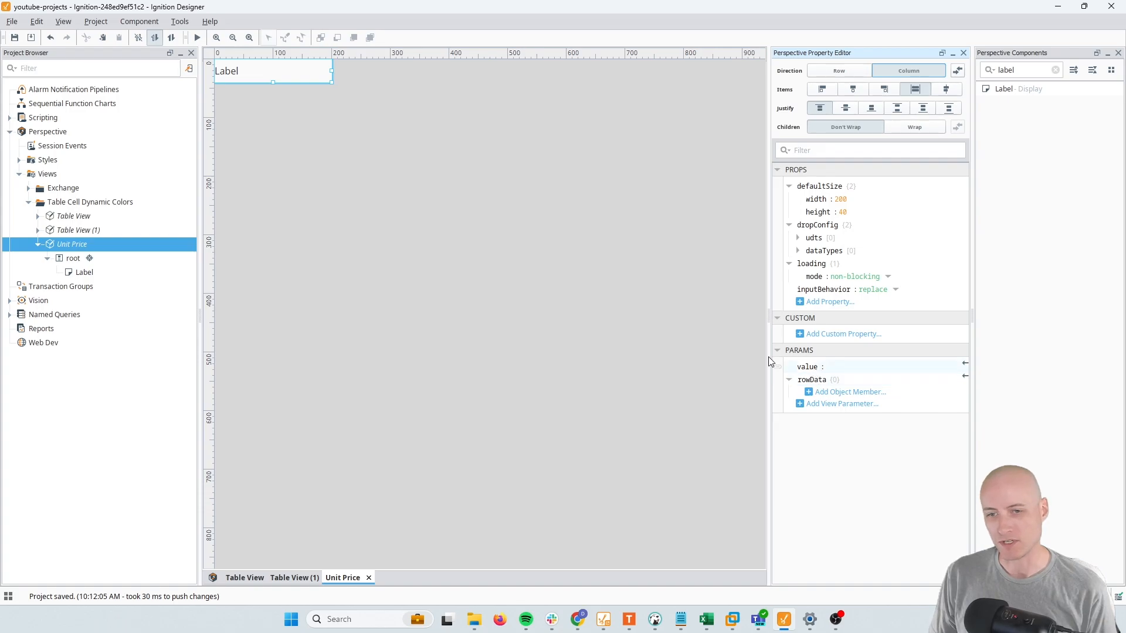
# - Bind the label's text to the view.params.value property
pyautogui.click(237, 72)
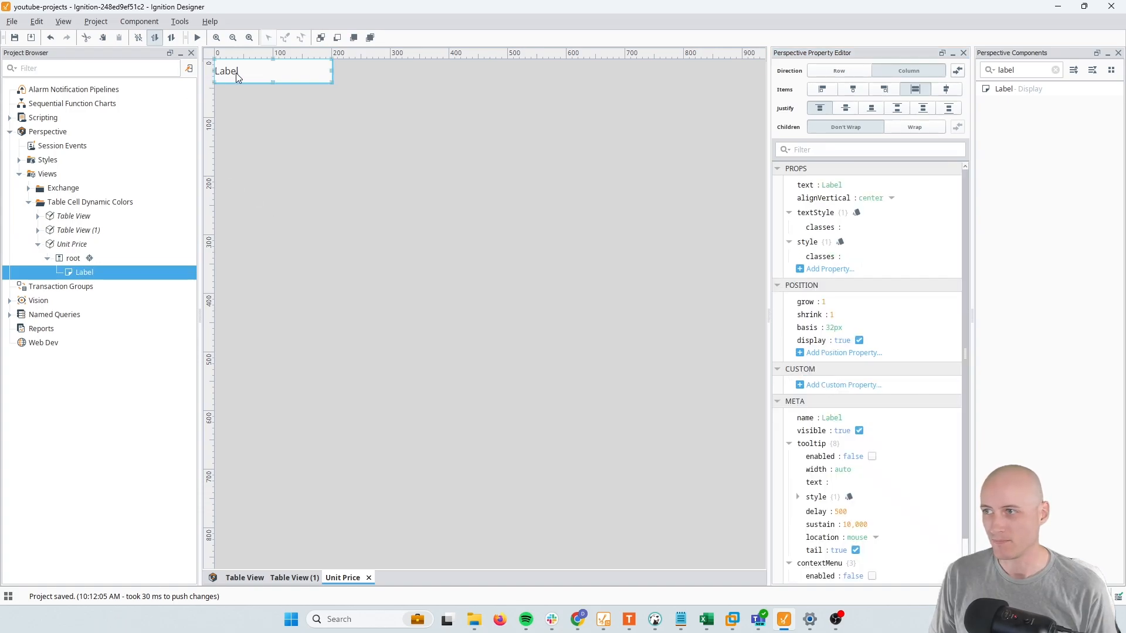
pyautogui.click(779, 187)
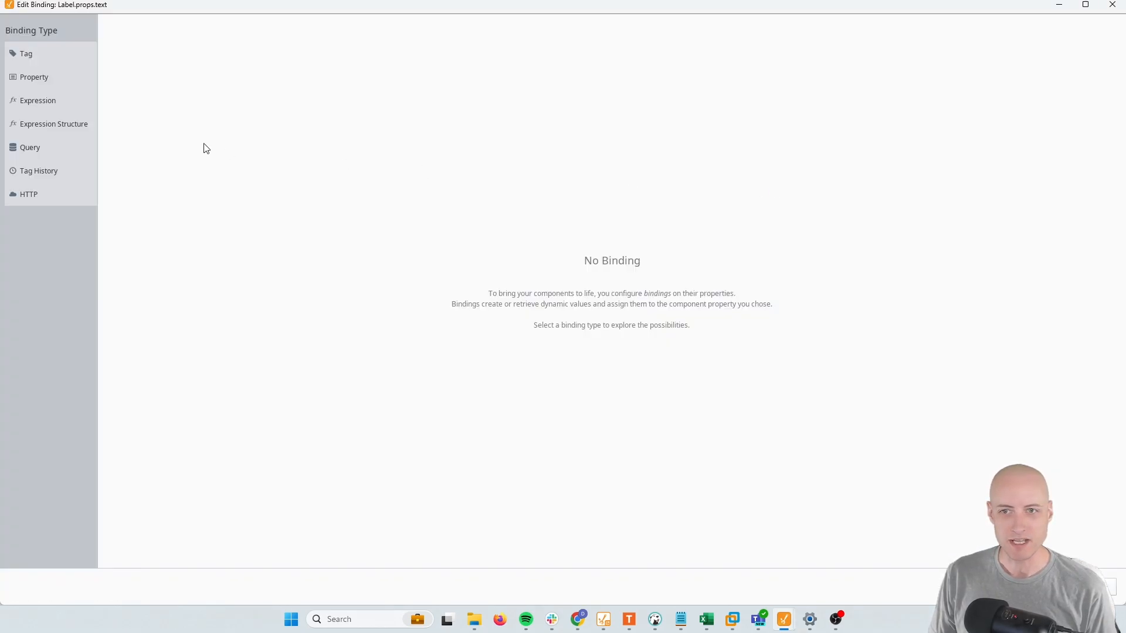
pyautogui.click(79, 76)
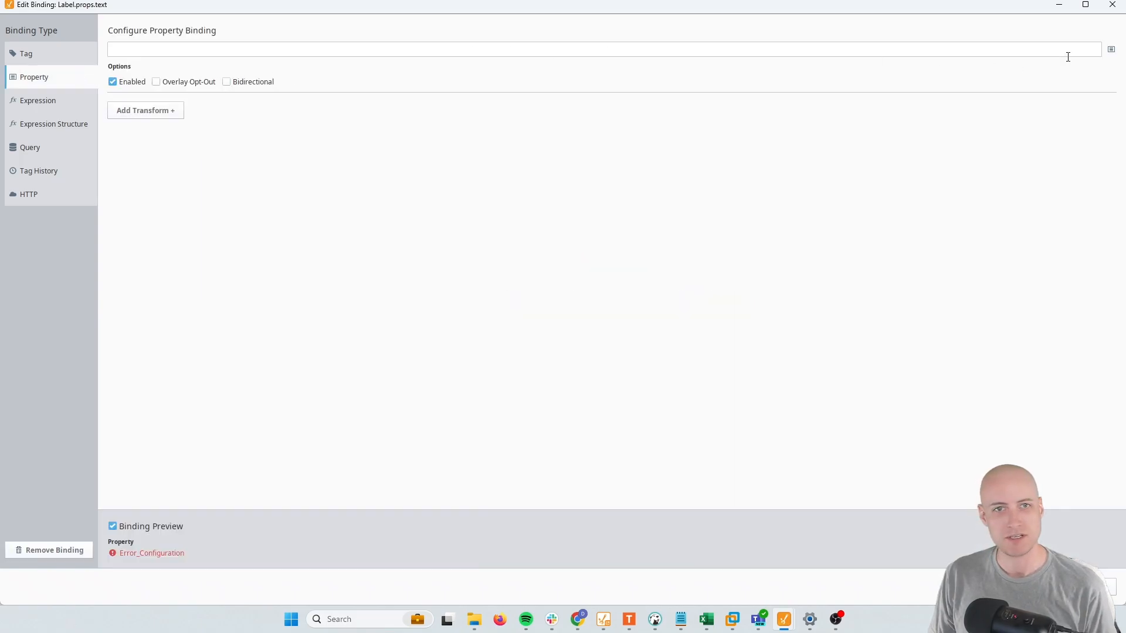
pyautogui.click(1112, 50)
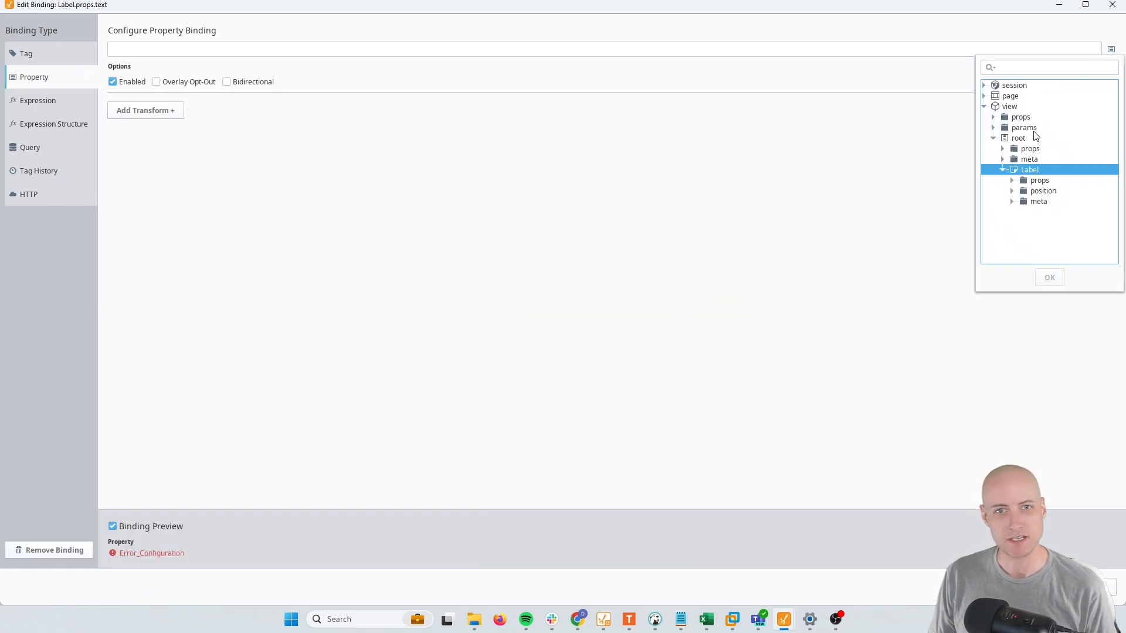
pyautogui.doubleClick(1026, 128)
pyautogui.doubleClick(1031, 139)
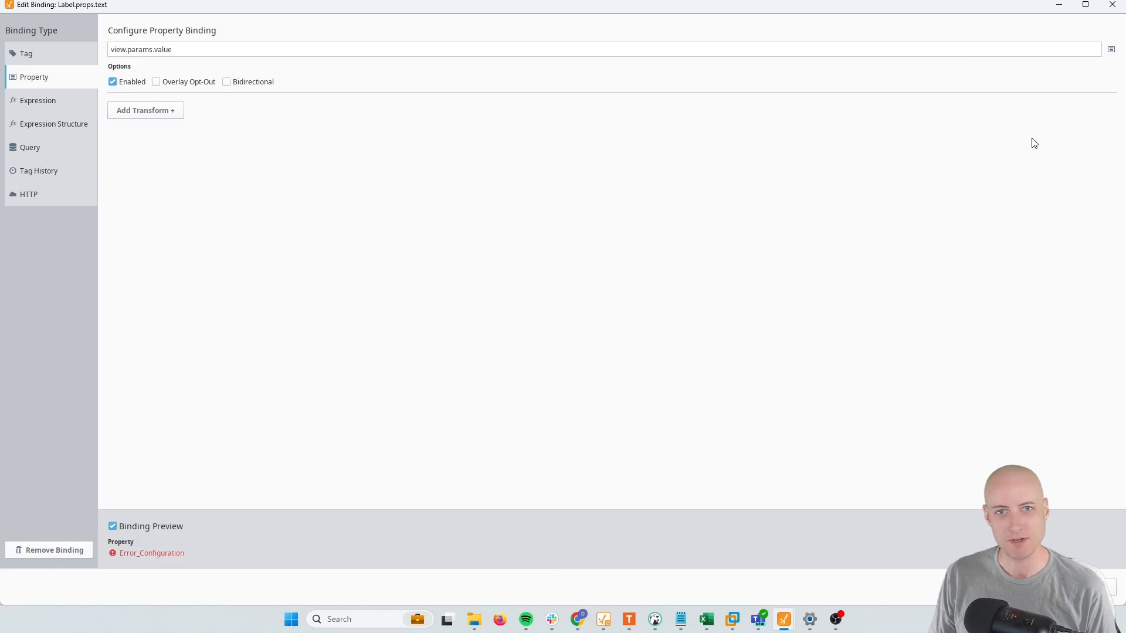
pyautogui.click(1013, 587)
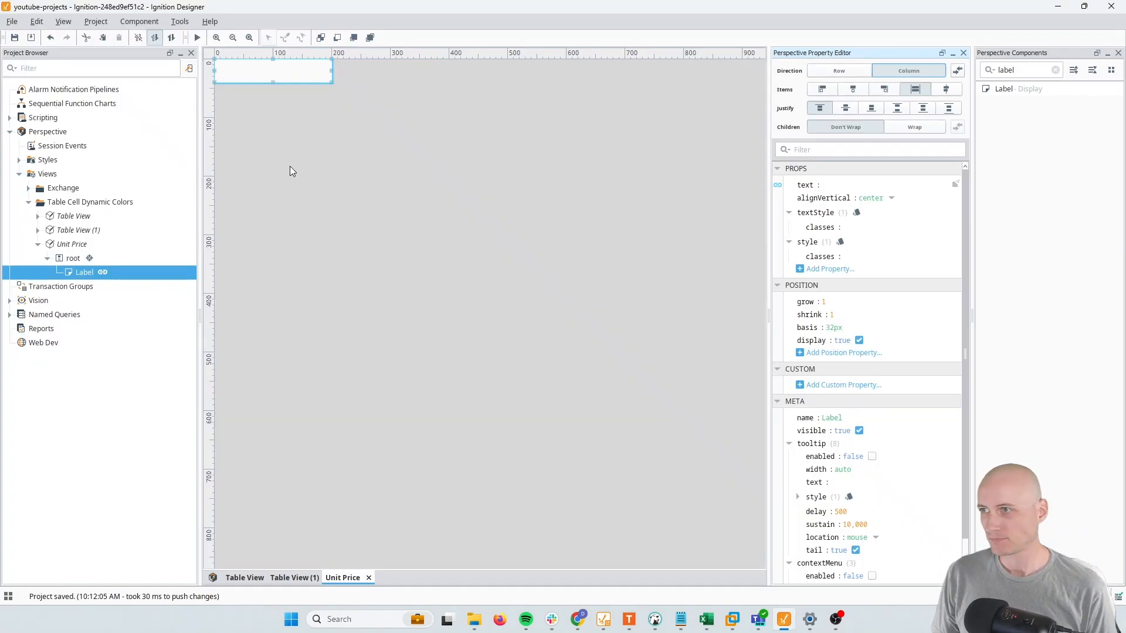
# - Add a background-color property to the style of the Unit Price view's root container
pyautogui.click(74, 260)
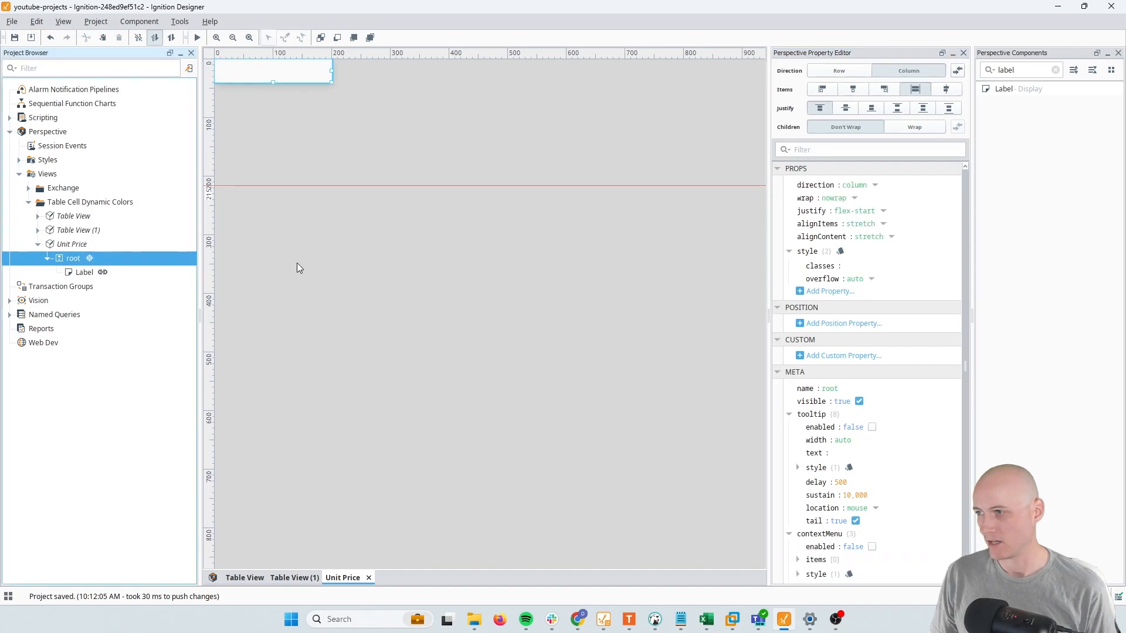
pyautogui.click(856, 252)
pyautogui.click(871, 277)
pyautogui.write('backg')
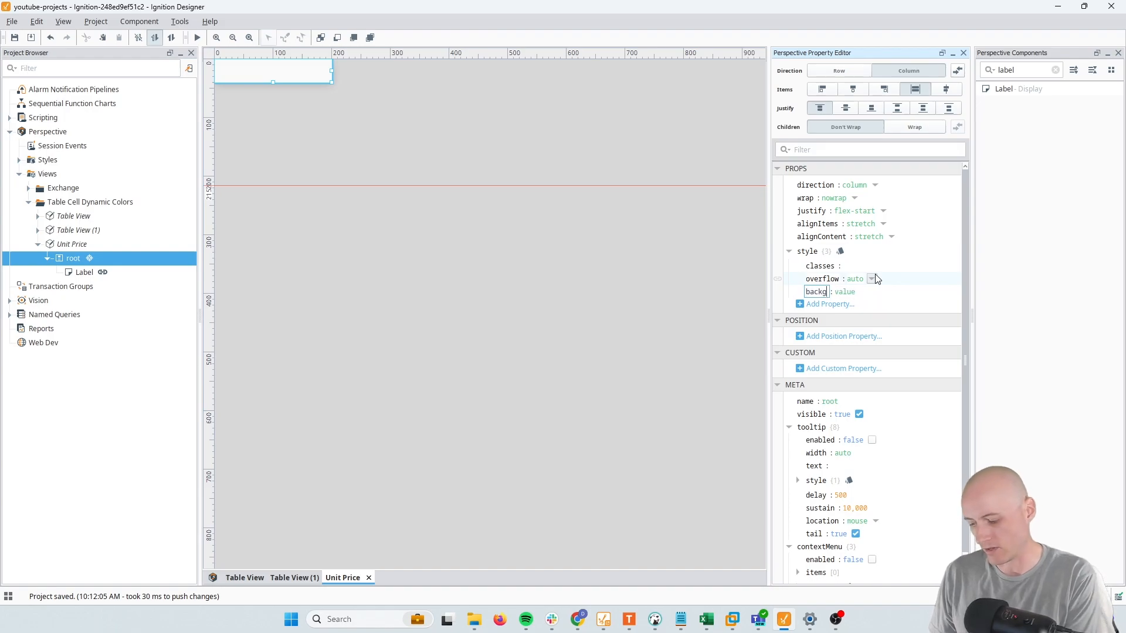
pyautogui.write('round-color')
pyautogui.press('Tab')
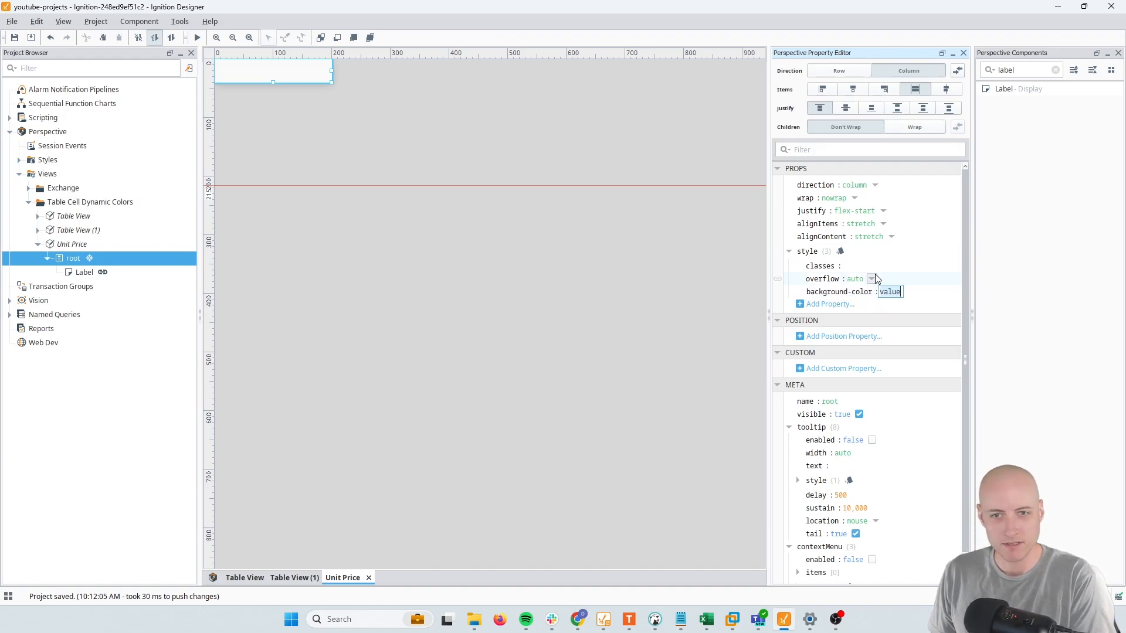
# - Bind the root container's background-color to the expression if({view.params.rowData.PriceAboveAvg}=1,"red","")
pyautogui.click(778, 292)
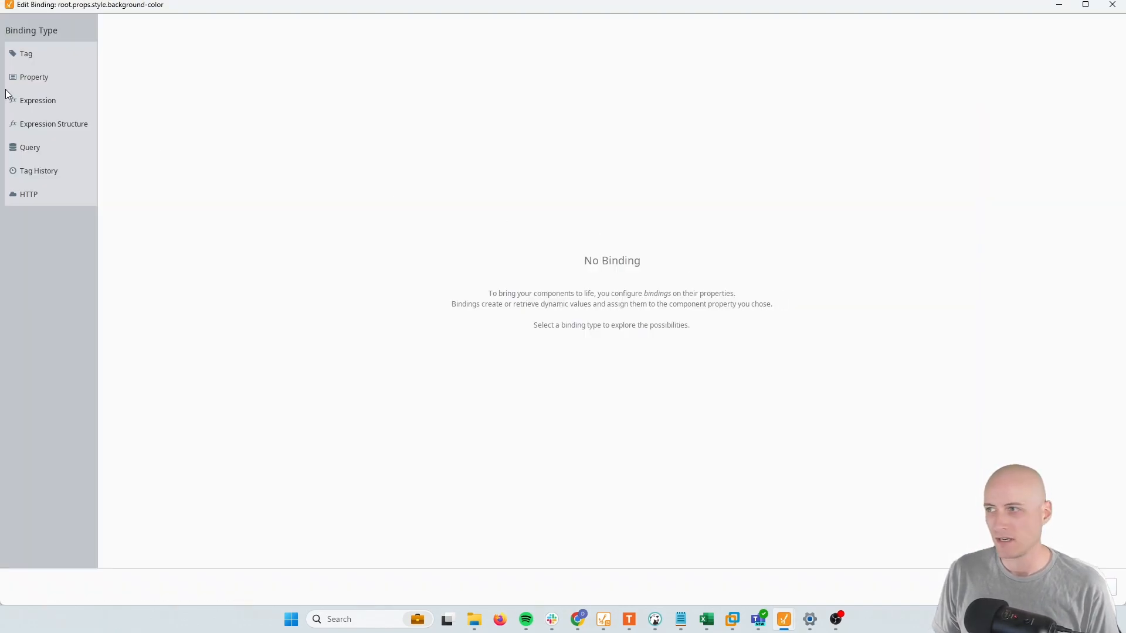
pyautogui.click(35, 106)
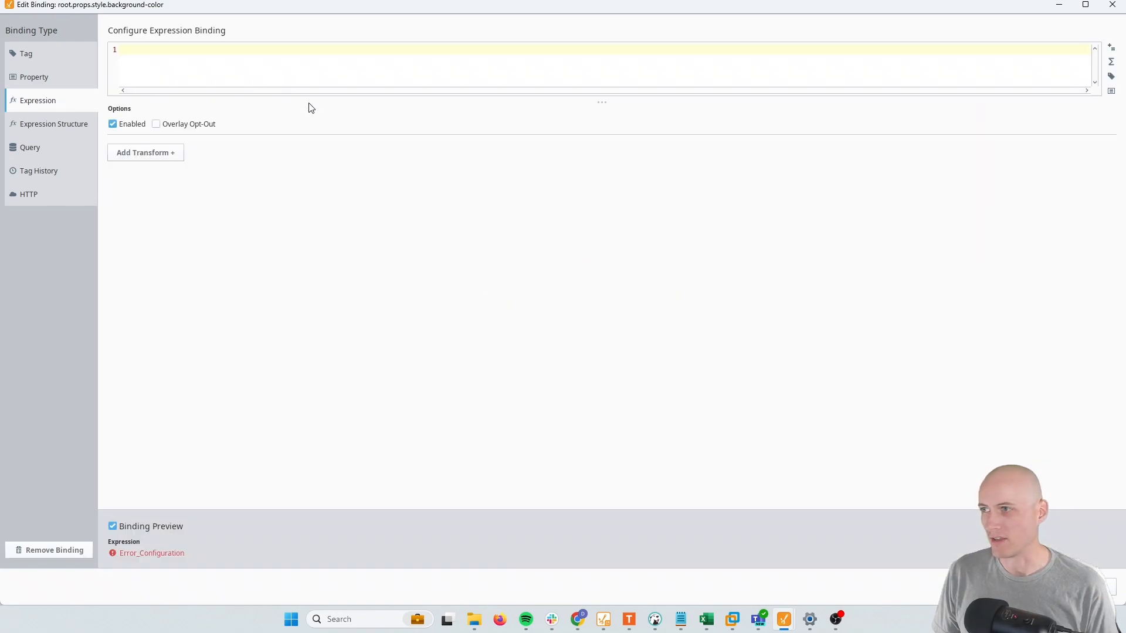
pyautogui.write('if(')
pyautogui.click(1111, 91)
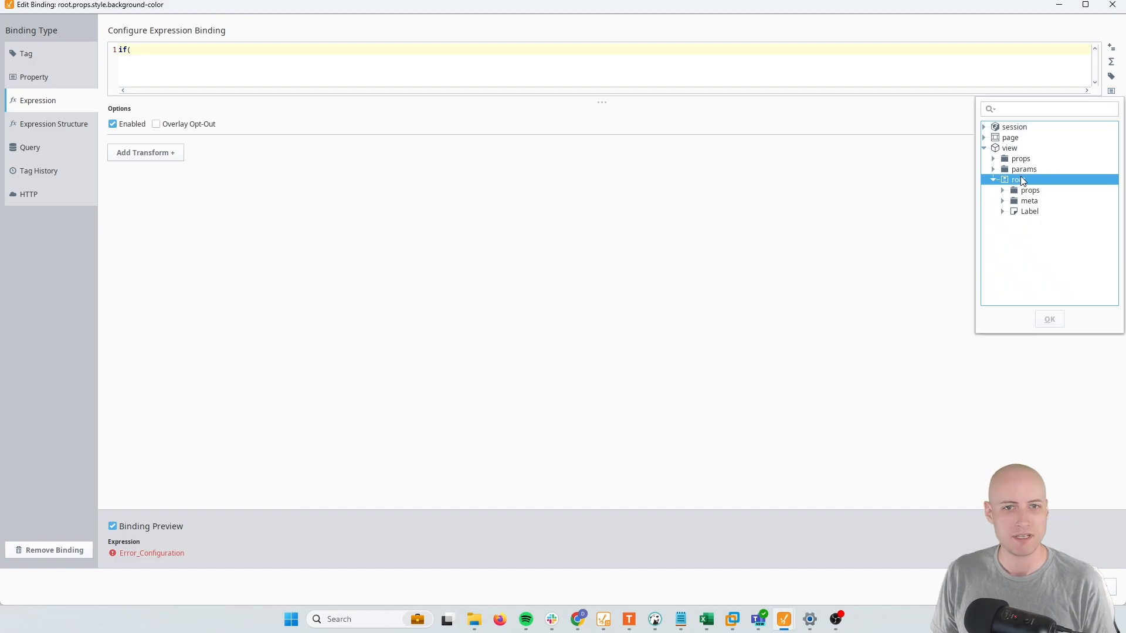
pyautogui.doubleClick(1024, 170)
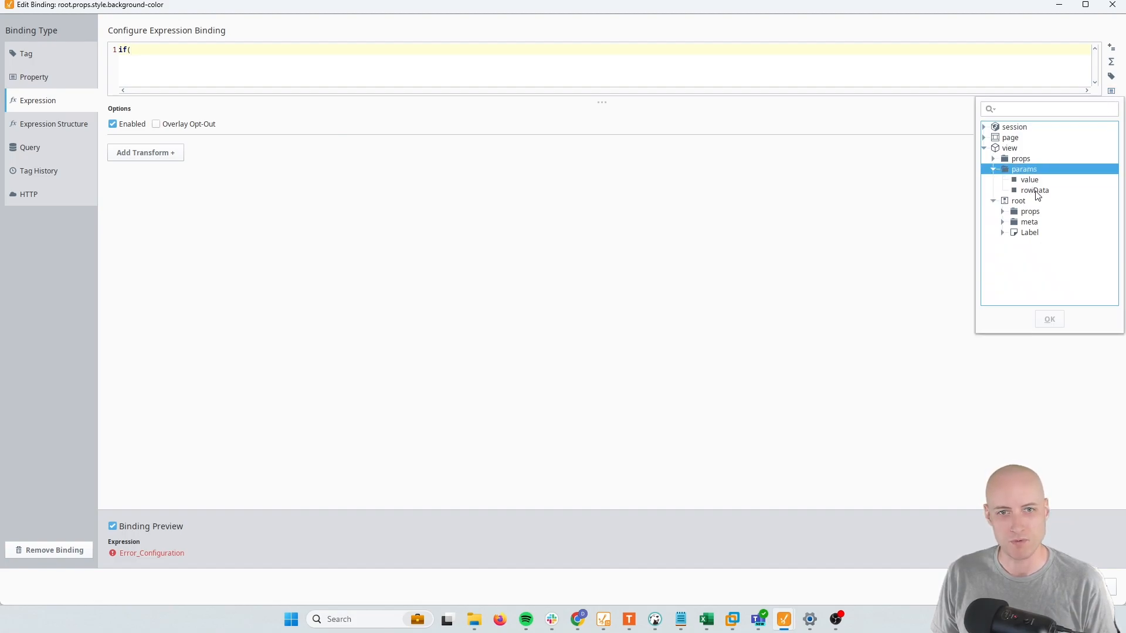
pyautogui.doubleClick(1034, 191)
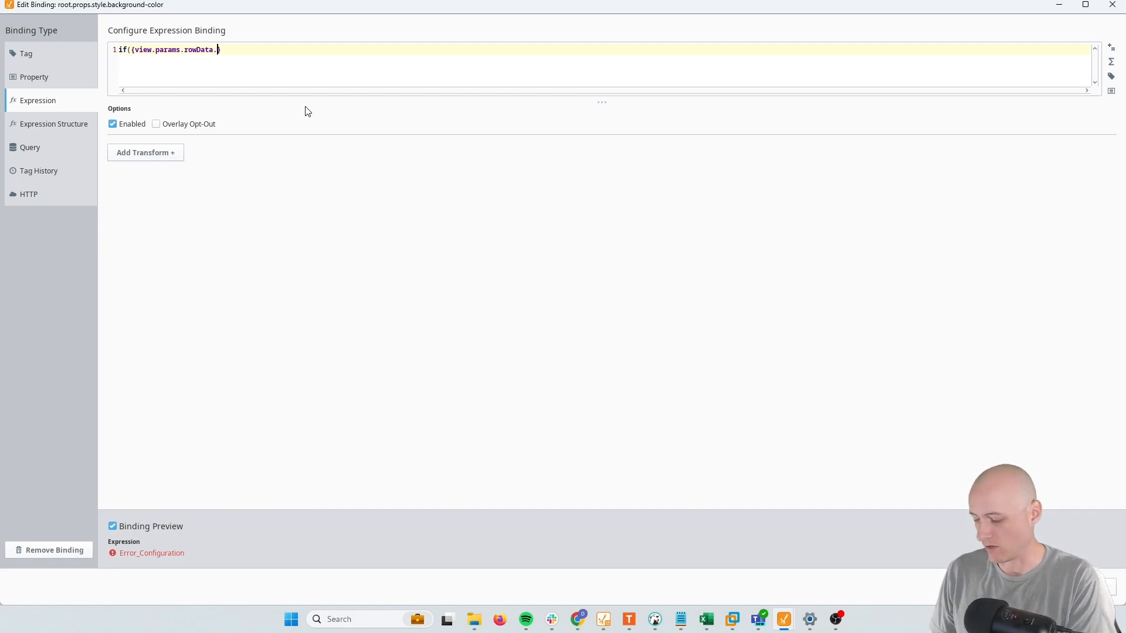
pyautogui.write('iceAboveAvg')
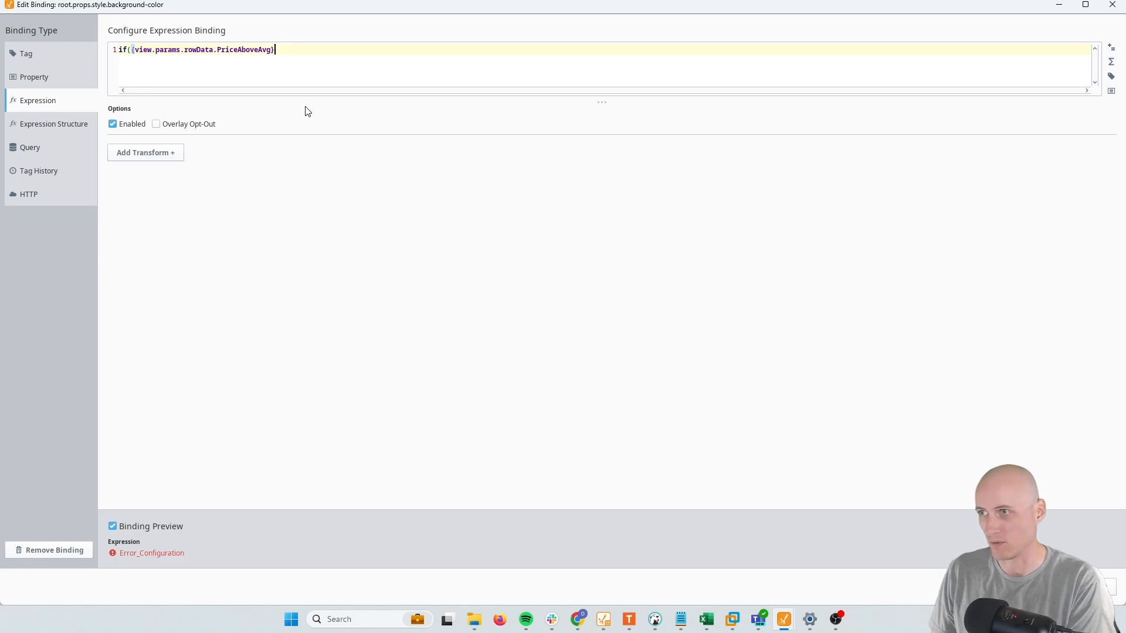
pyautogui.write(',"')
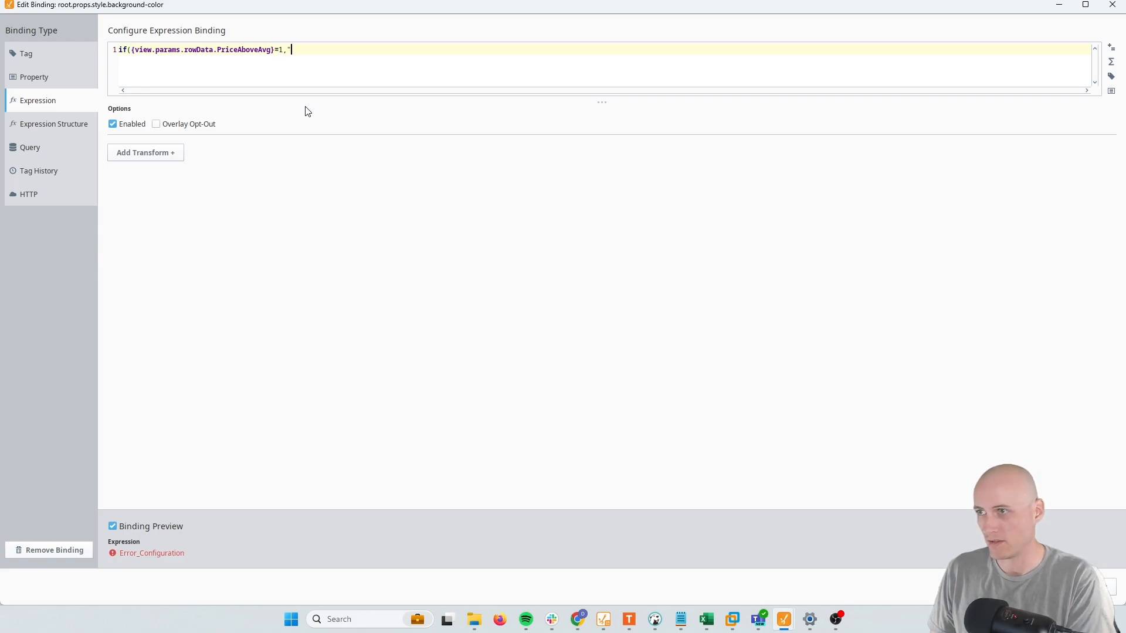
pyautogui.write('red","")')
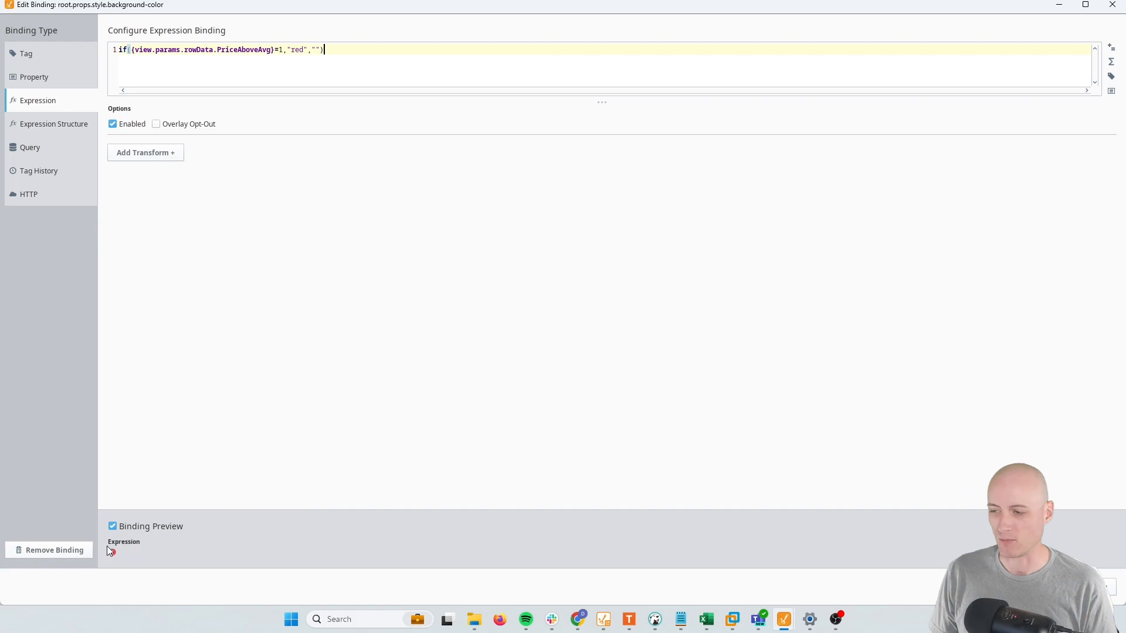
pyautogui.click(1006, 587)
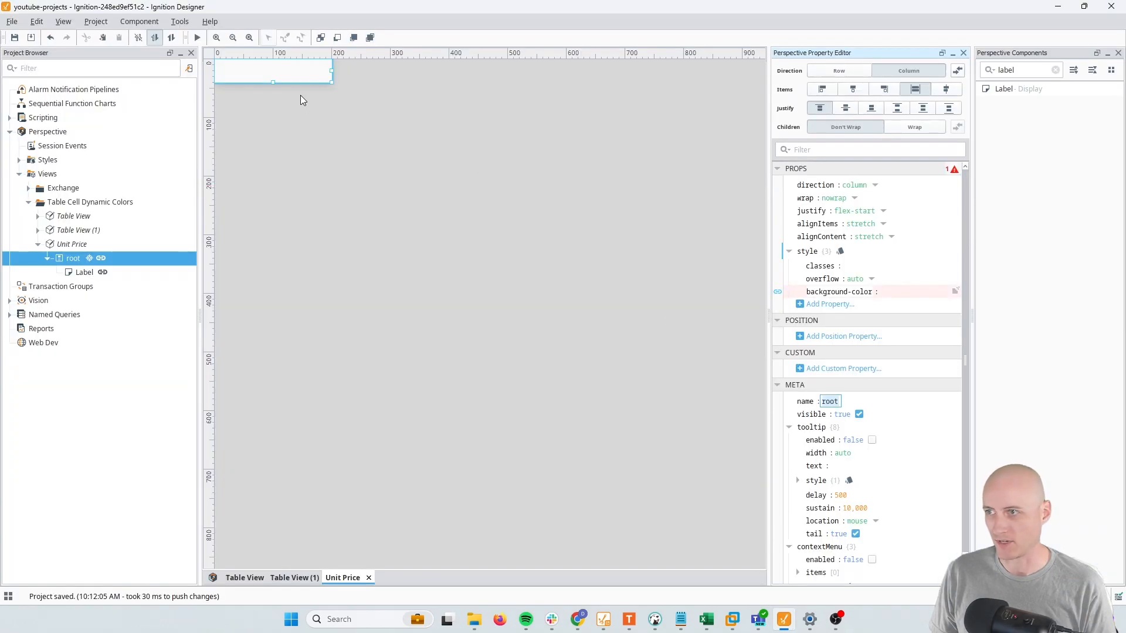
# - Set the render mode of the UnitPrice column (column 7) in the Table View's table to view
pyautogui.click(64, 245)
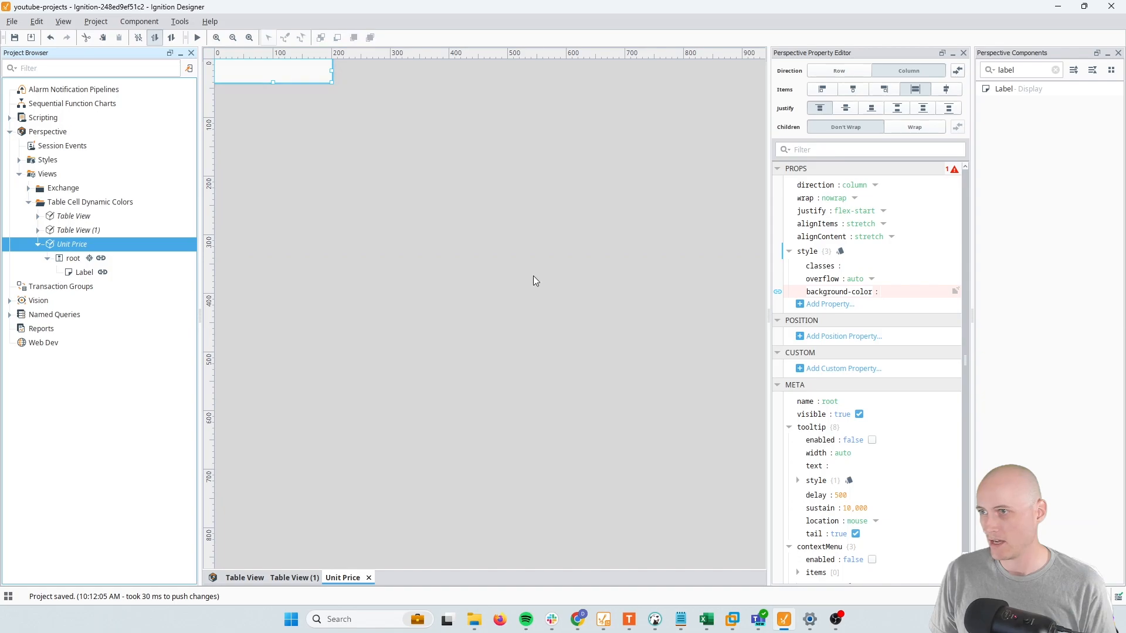
pyautogui.click(238, 580)
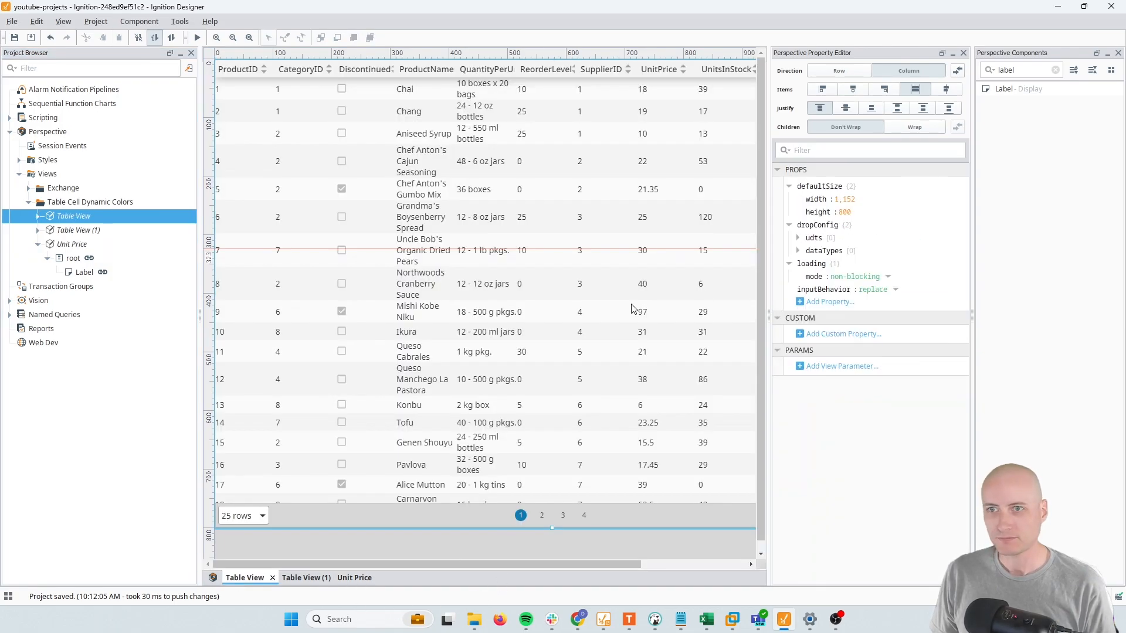
pyautogui.click(700, 138)
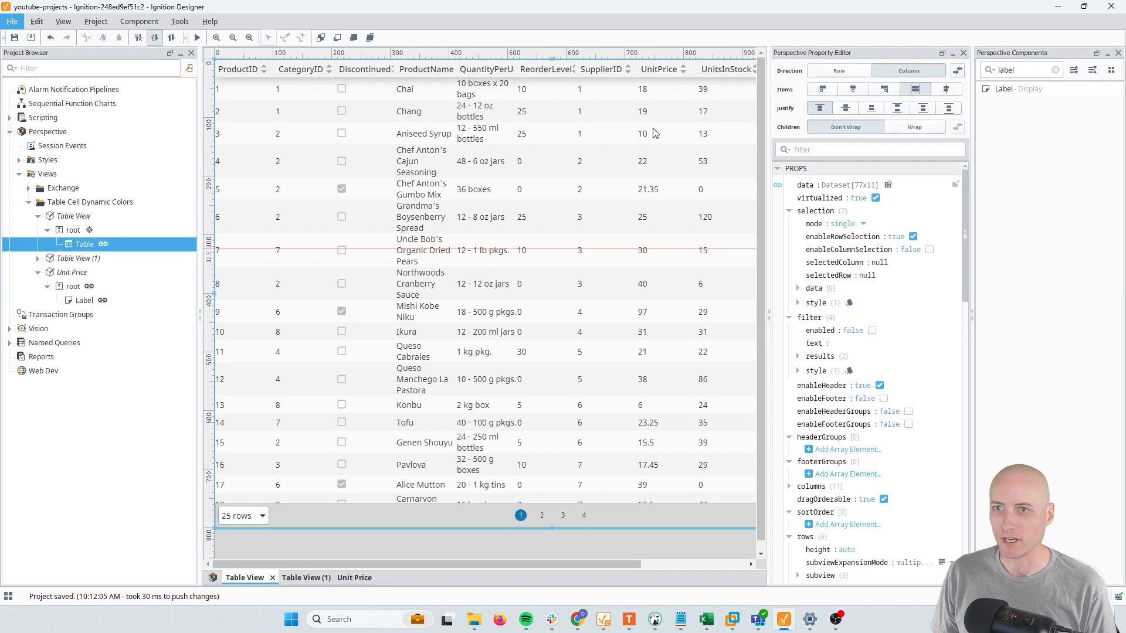
pyautogui.click(789, 488)
pyautogui.scroll(-5, 798, 411)
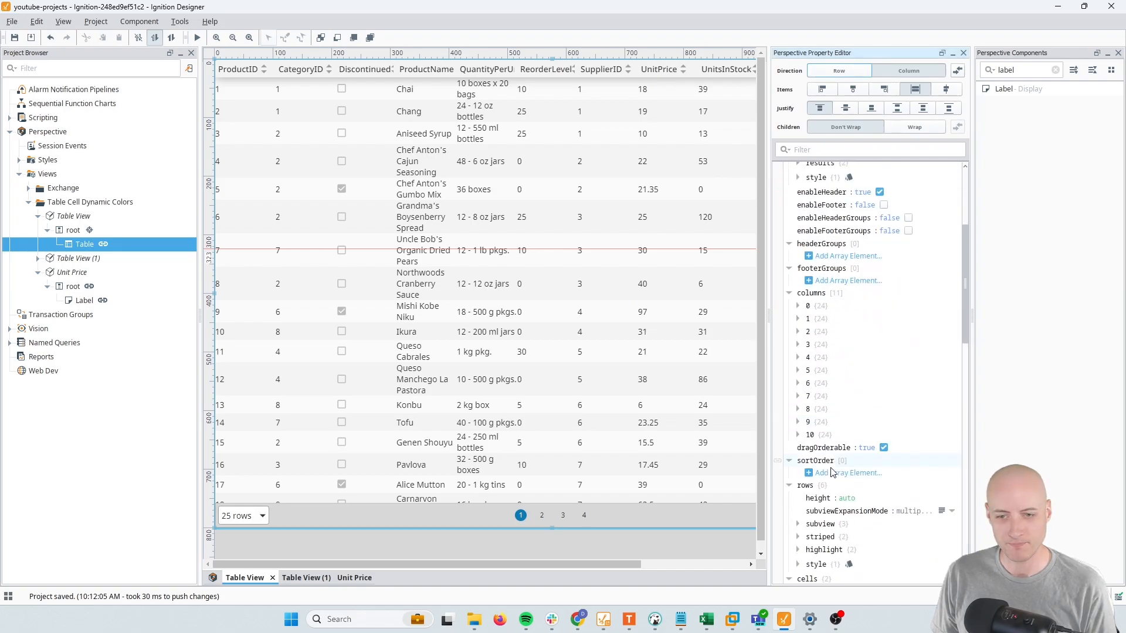
pyautogui.click(798, 397)
pyautogui.scroll(-3, 800, 401)
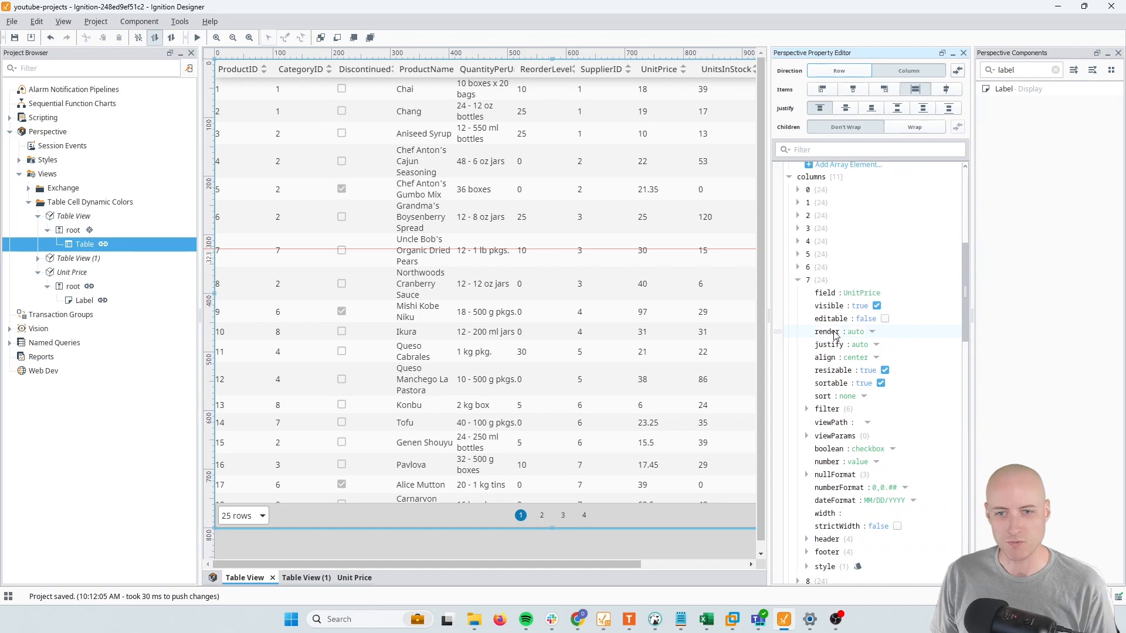
pyautogui.click(873, 332)
pyautogui.click(850, 426)
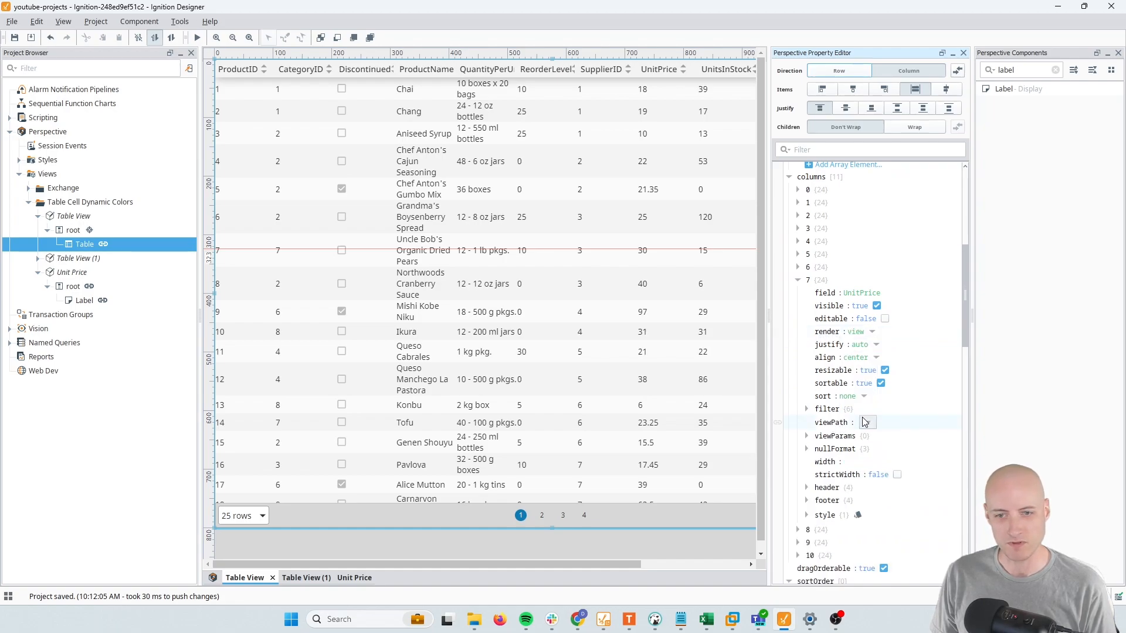
# - Set the UnitPrice column's viewPath to the Unit Price view in Table Cell Dynamic Colors and check the cells against PriceAboveAvg
pyautogui.click(867, 423)
pyautogui.doubleClick(895, 216)
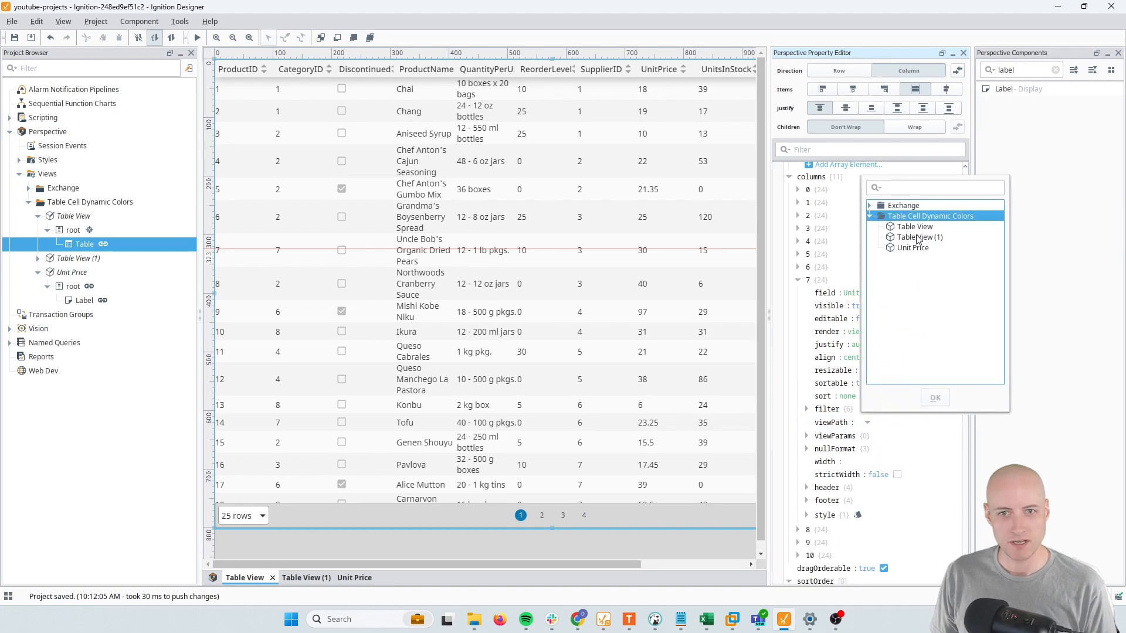
pyautogui.click(915, 250)
pyautogui.doubleClick(916, 249)
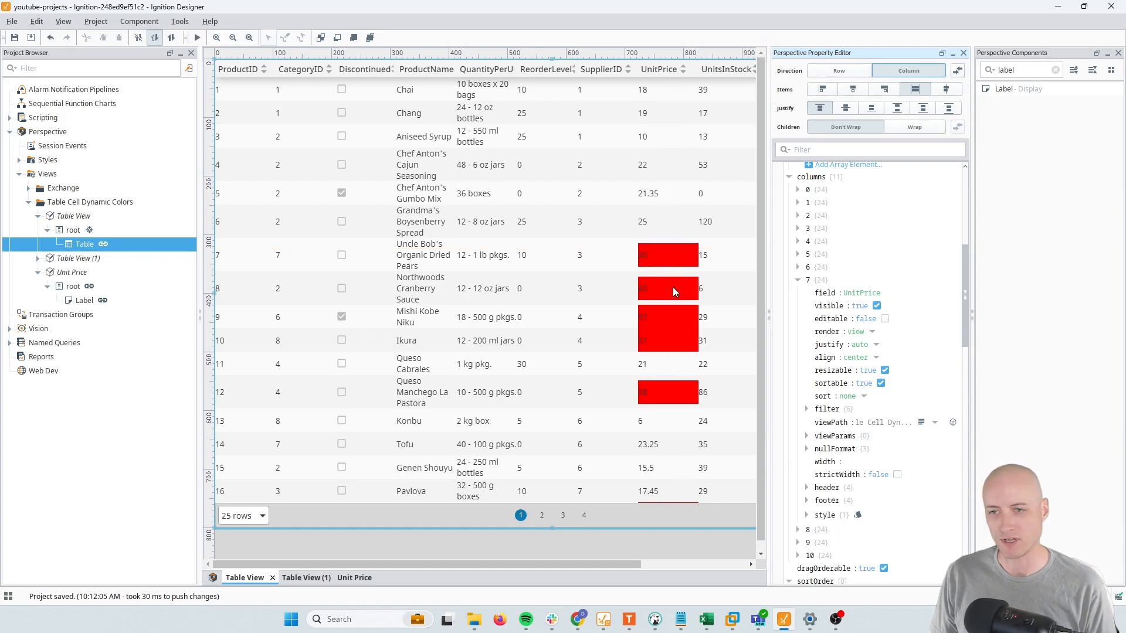
pyautogui.hscroll(3, 659, 285)
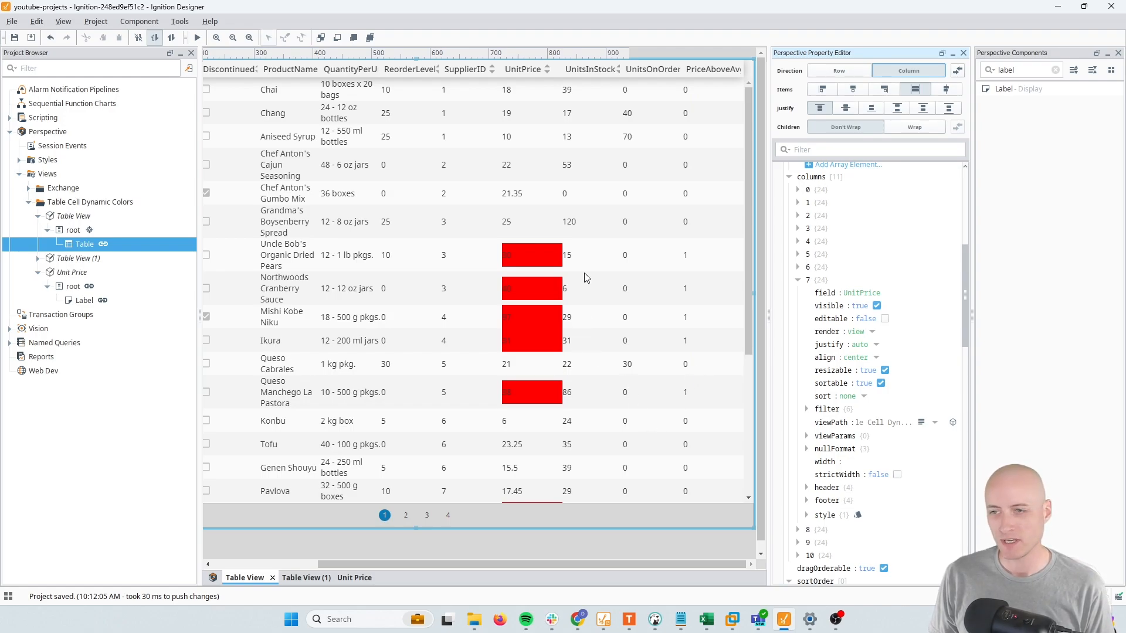
# - Add a script transform to the query binding on the data property of the table in Table View (1), and enlarge the script editor
pyautogui.click(304, 580)
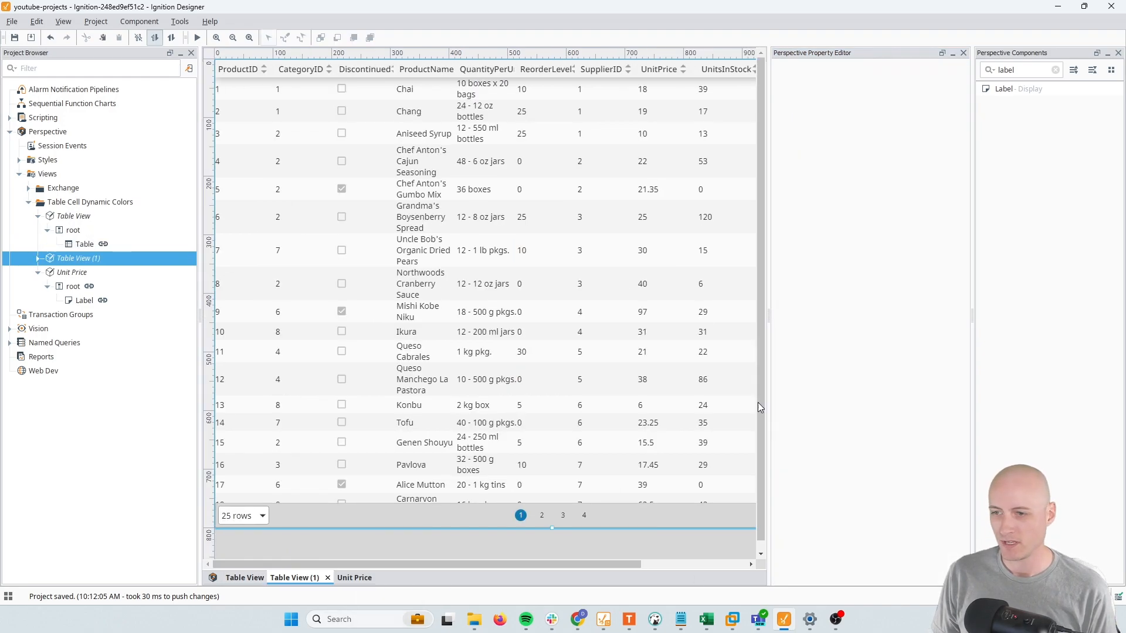
pyautogui.click(631, 284)
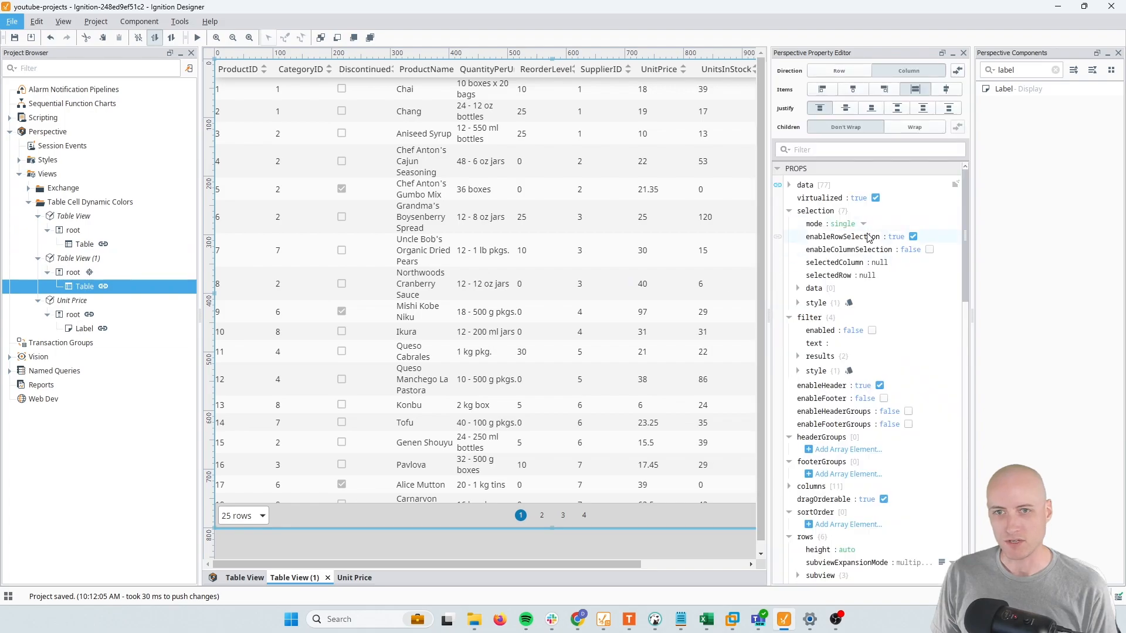
pyautogui.click(778, 186)
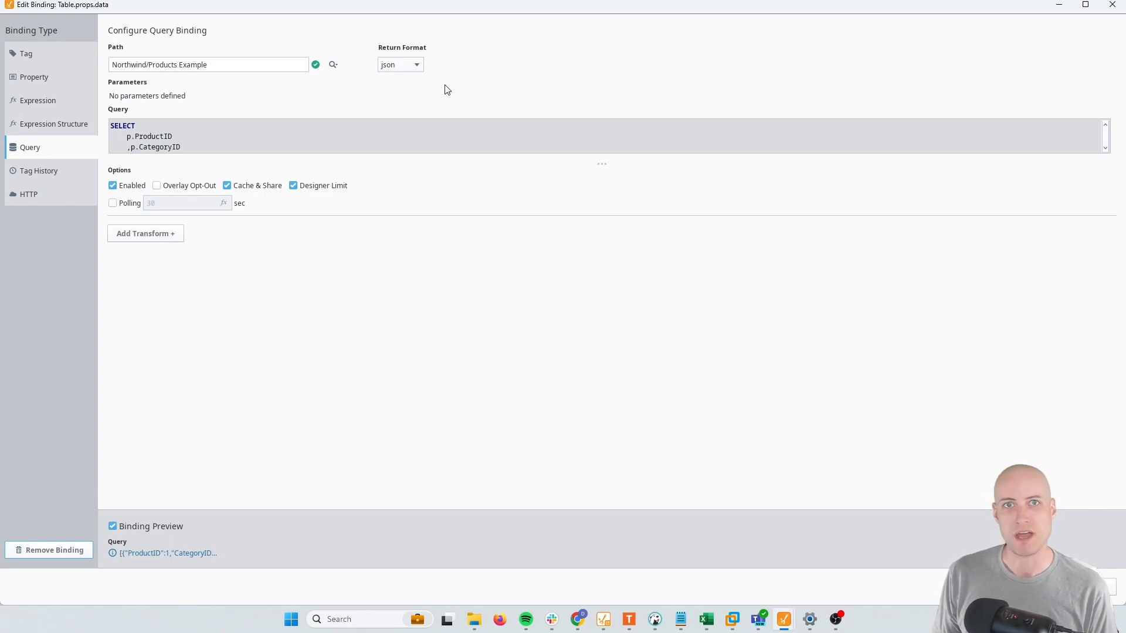
pyautogui.click(159, 236)
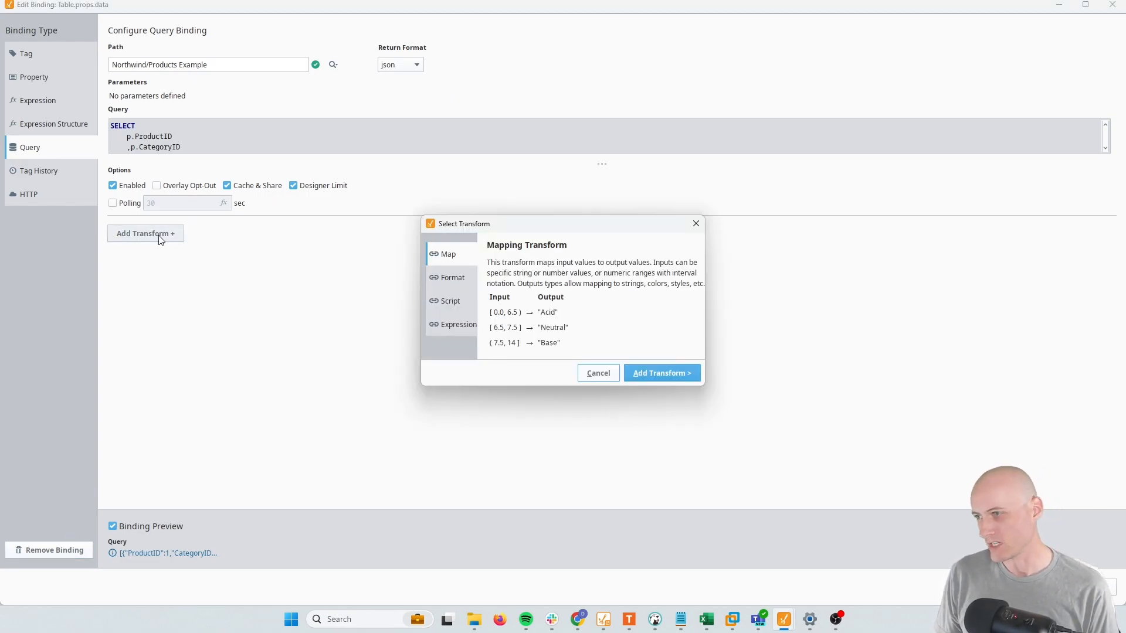
pyautogui.click(442, 304)
pyautogui.click(689, 373)
pyautogui.moveTo(601, 403); pyautogui.dragTo(615, 480)
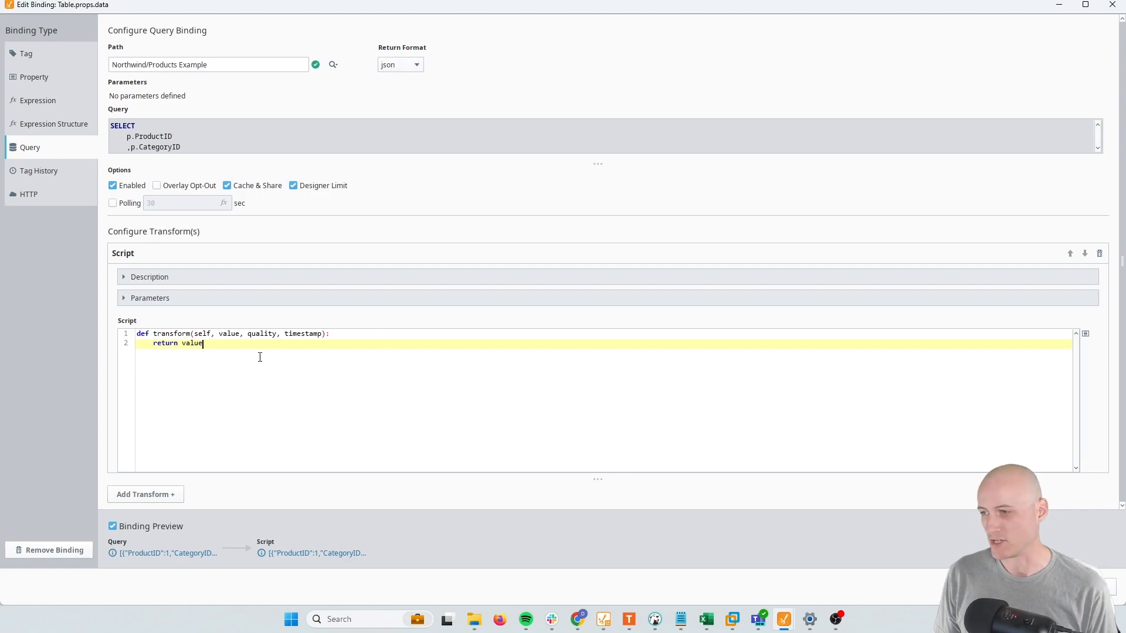
# - Initialize an empty list with output = [] in the transform script and make the function return output instead of value
pyautogui.press('Return')
pyautogui.press('Up')
pyautogui.write('output = []')
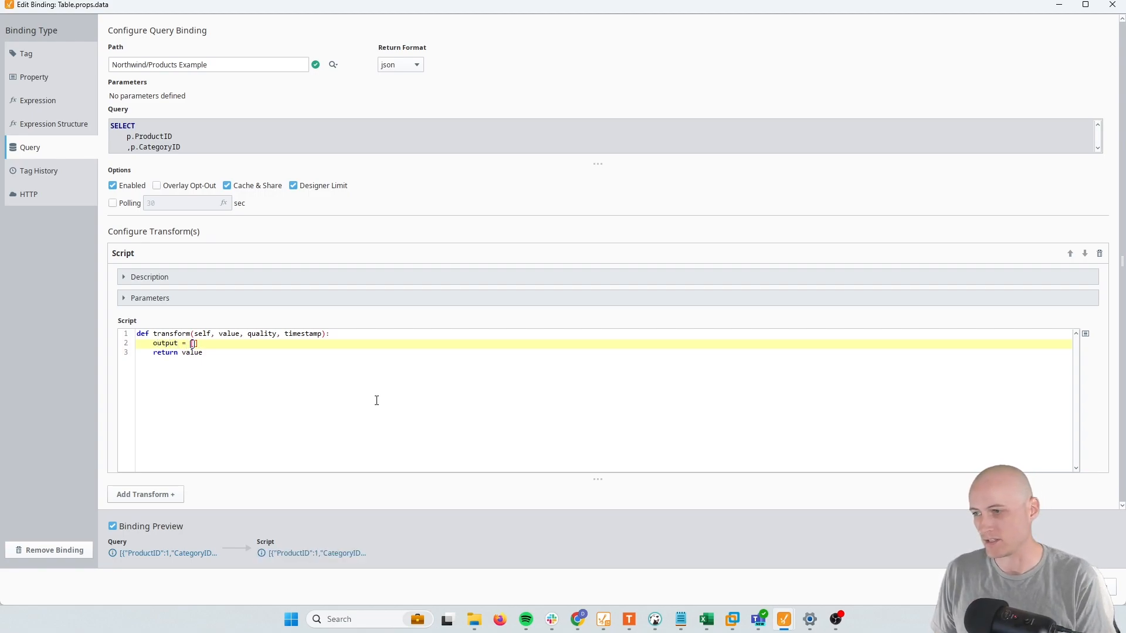
pyautogui.press('Down')
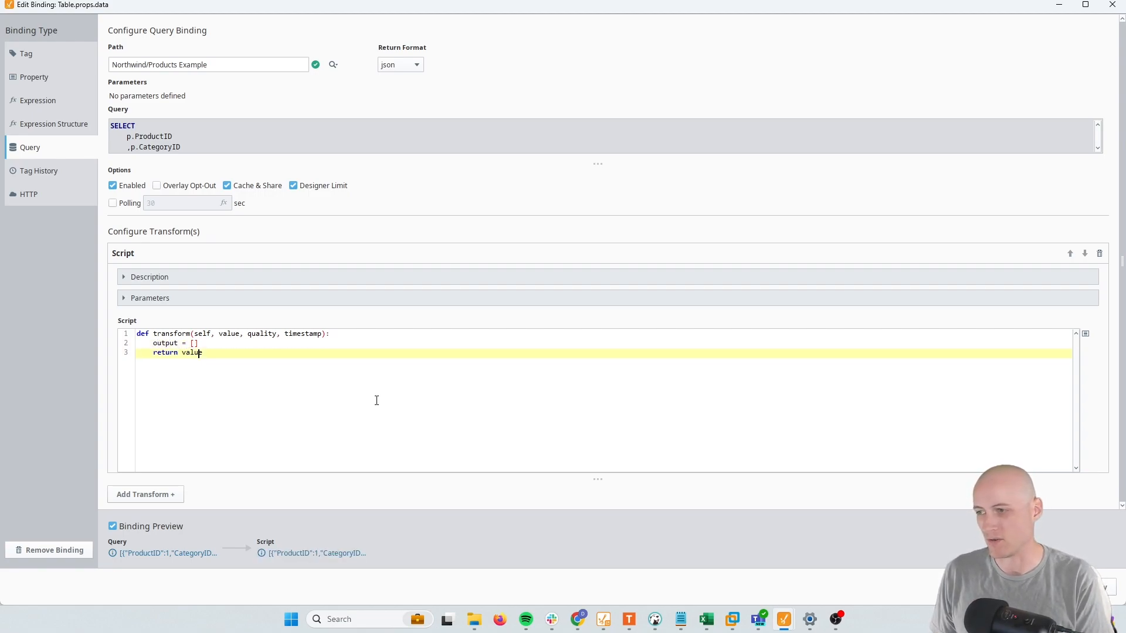
pyautogui.hotkey('ctrl', 'shift', 'Left')
pyautogui.write('output')
pyautogui.press('Up')
pyautogui.press('Return')
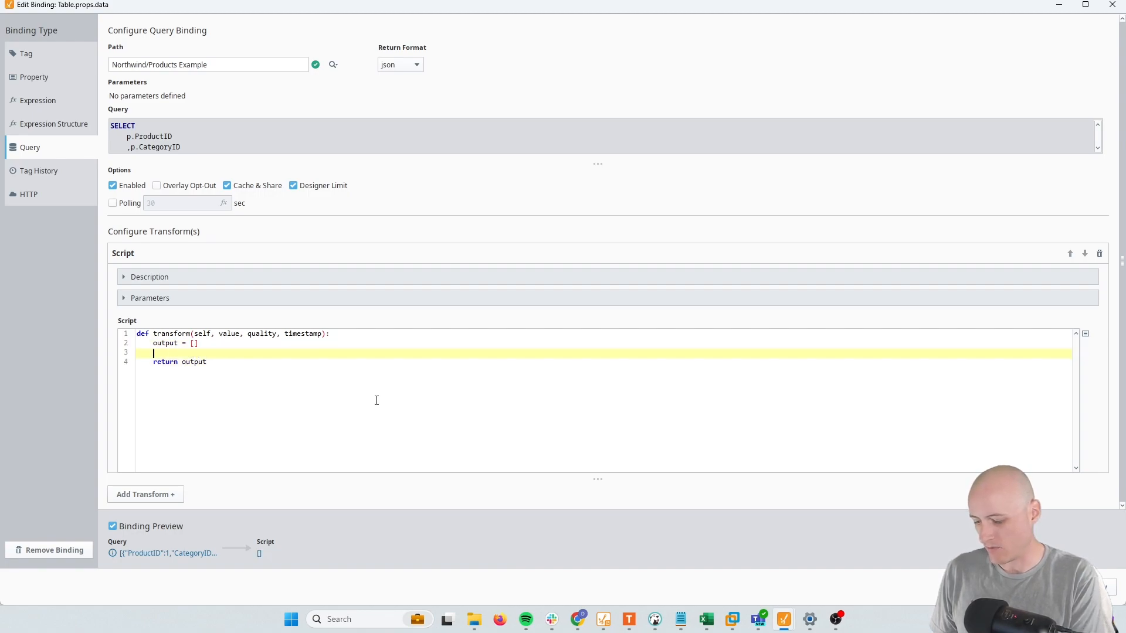
# - Add a for row in value: loop before the return statement that starts with newRow = {}
pyautogui.write('for r')
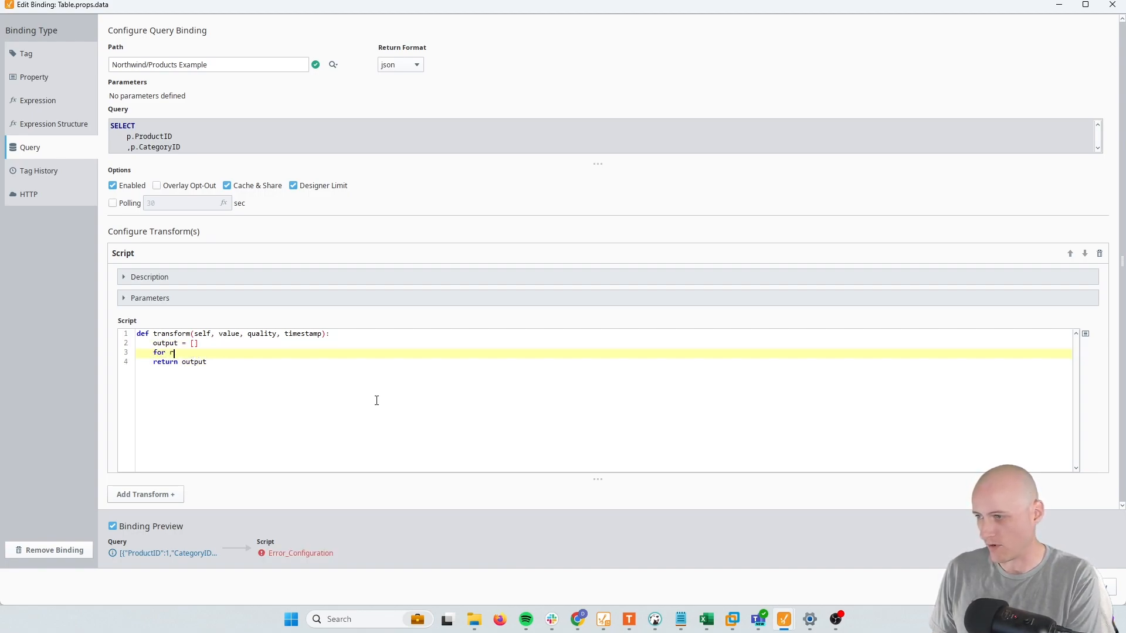
pyautogui.write('ow in value')
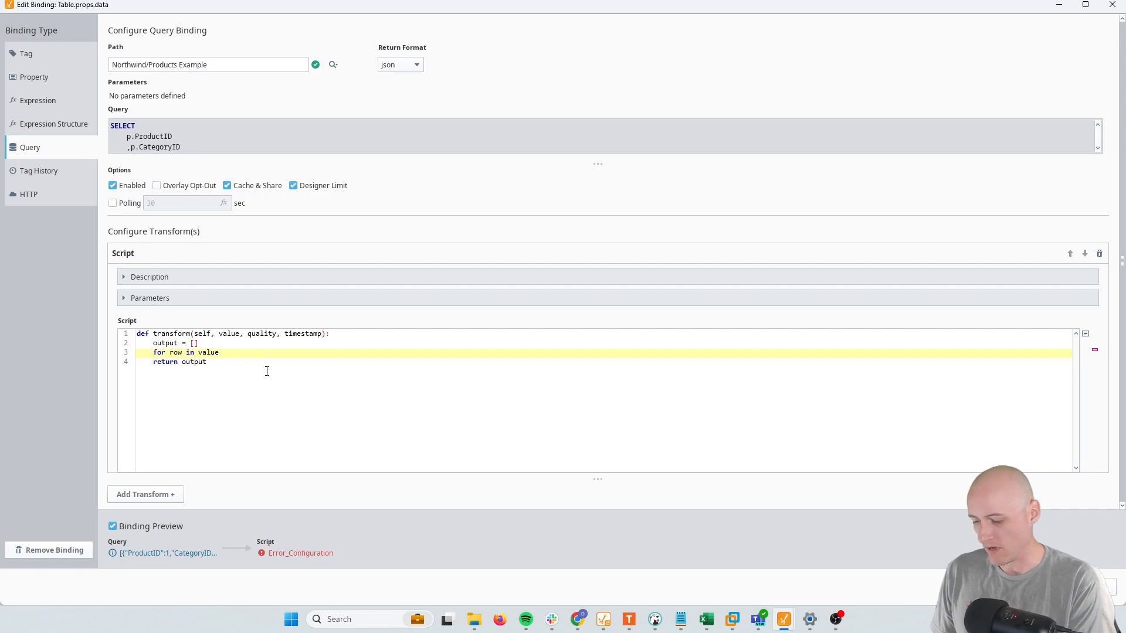
pyautogui.write(':')
pyautogui.press('Return')
pyautogui.write('new')
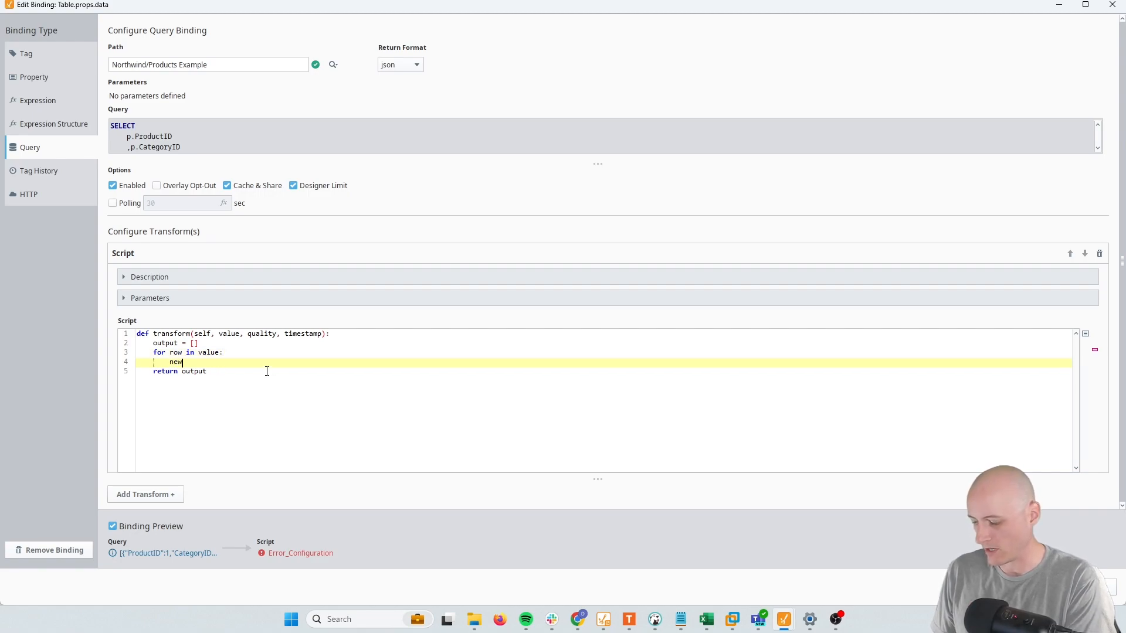
pyautogui.write('Row = {}')
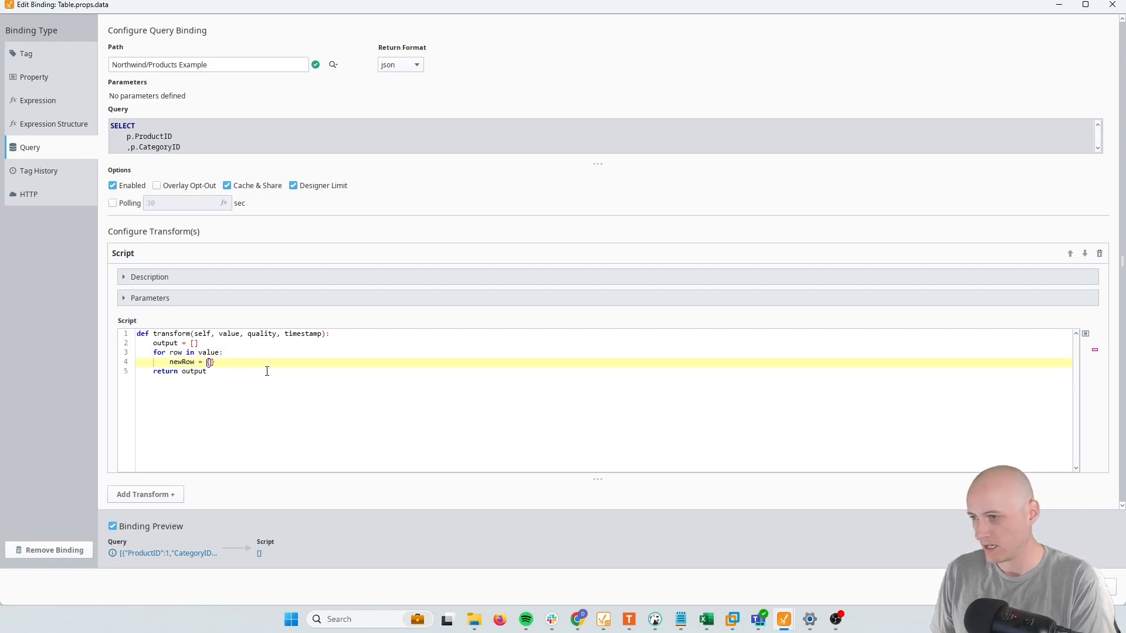
# - Below newRow in the row loop, add bgColor = "red" if row['PriceAboveAvg'] == 1 else ""
pyautogui.press('Return')
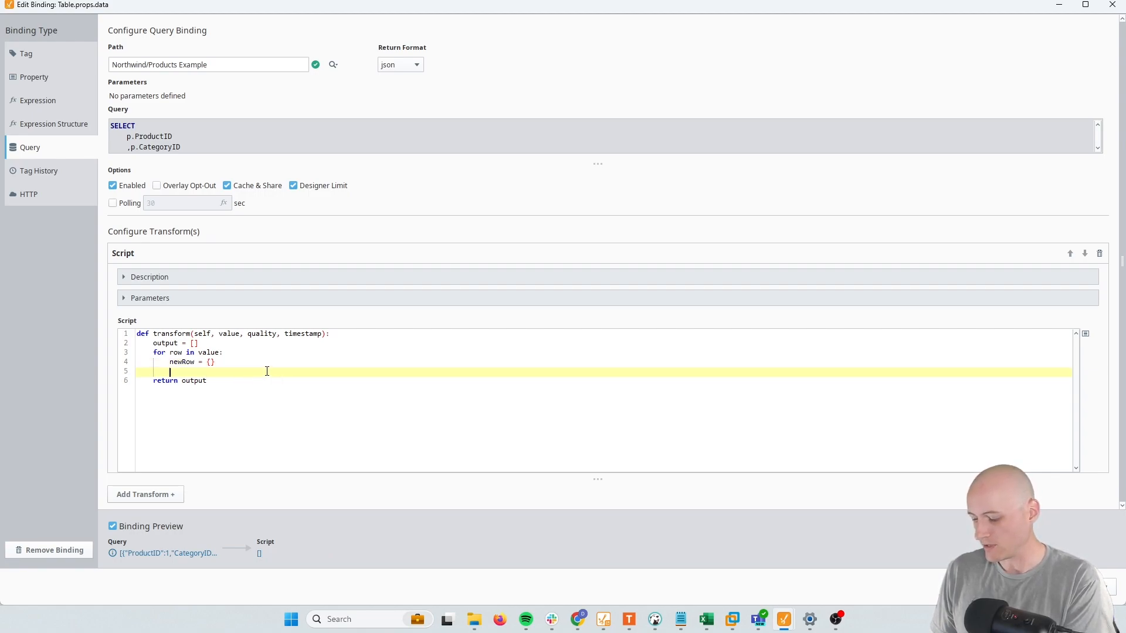
pyautogui.write('bgColor ')
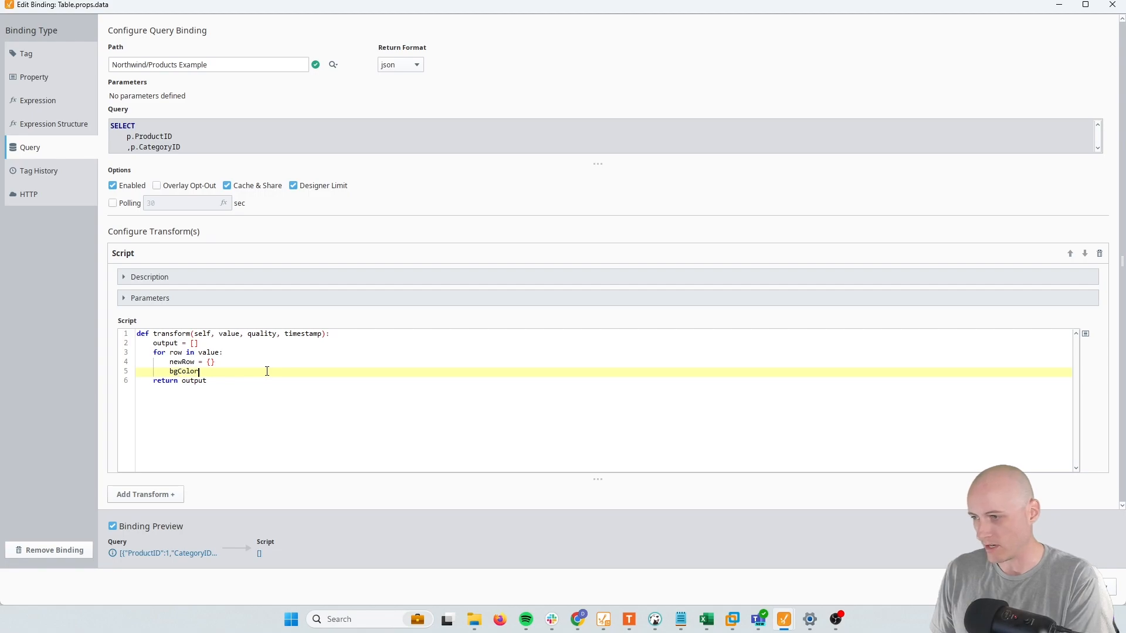
pyautogui.write('= "red"')
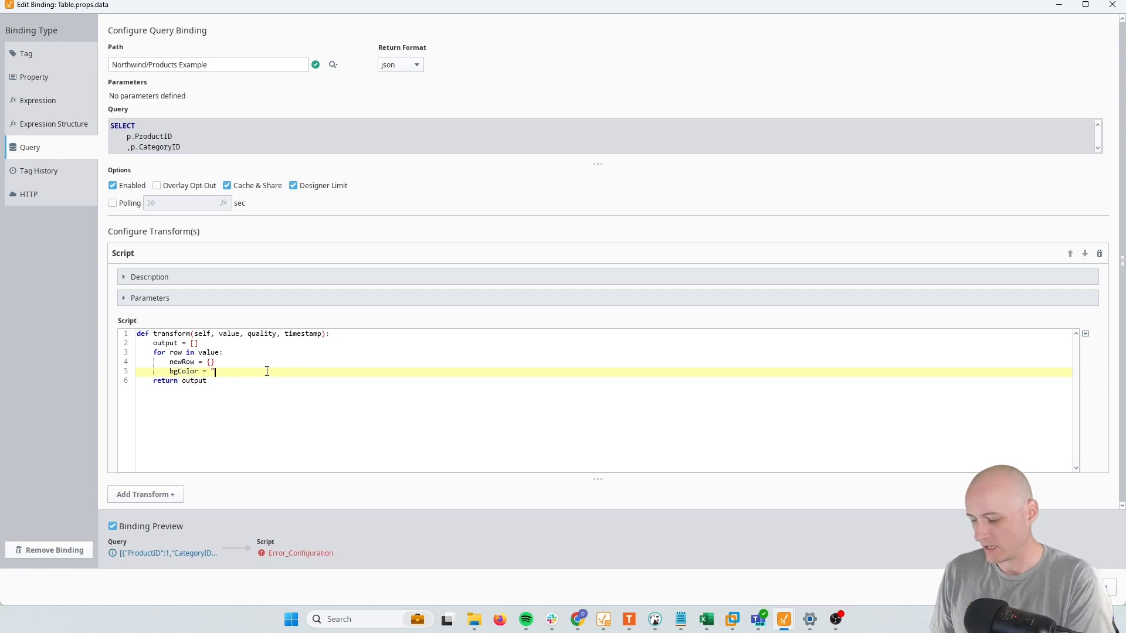
pyautogui.write(' if row')
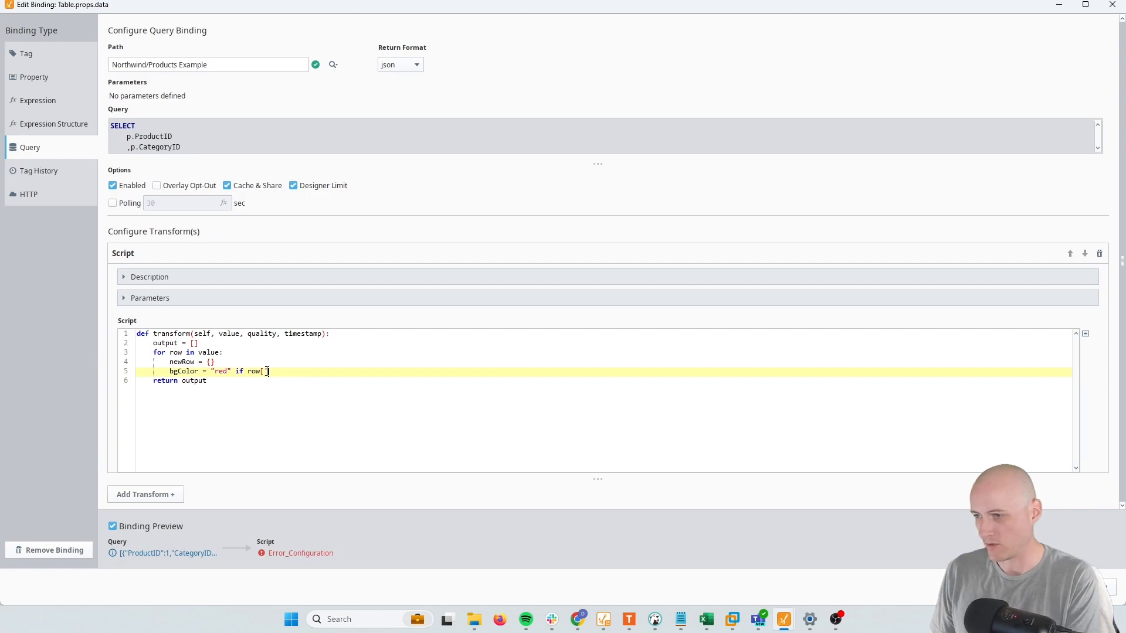
pyautogui.write('["PriceAboveAvg"] == 1 ')
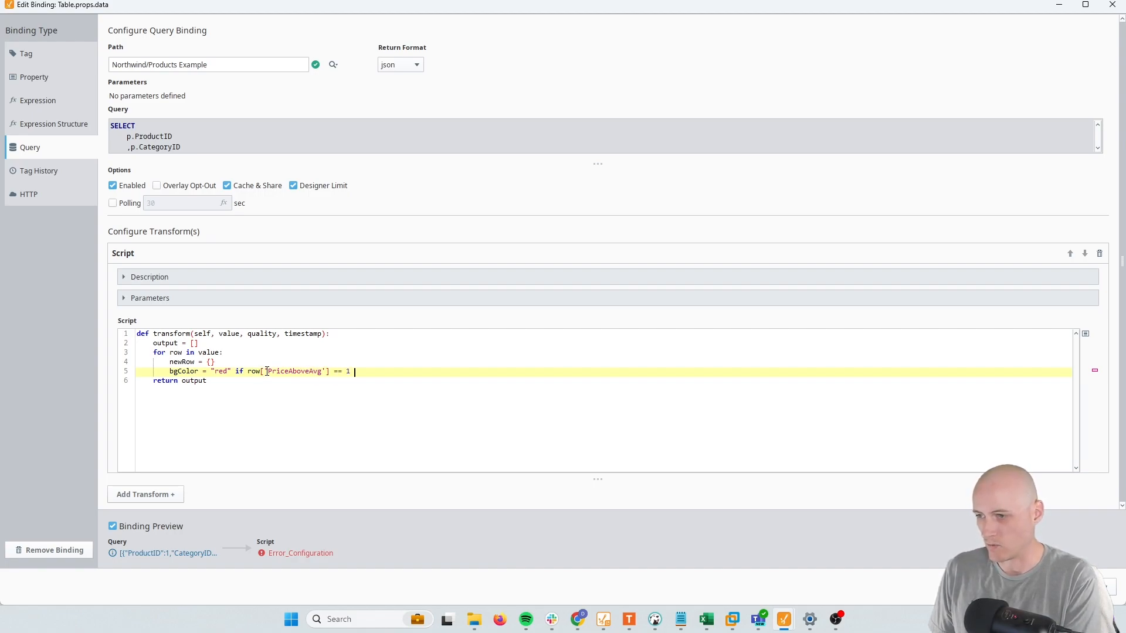
pyautogui.write('else ""')
# - Add a nested for col in row: loop that assigns newRow[col] a dictionary with "value": row[col]
pyautogui.press('Return')
pyautogui.write('for col in row:')
pyautogui.press('Return')
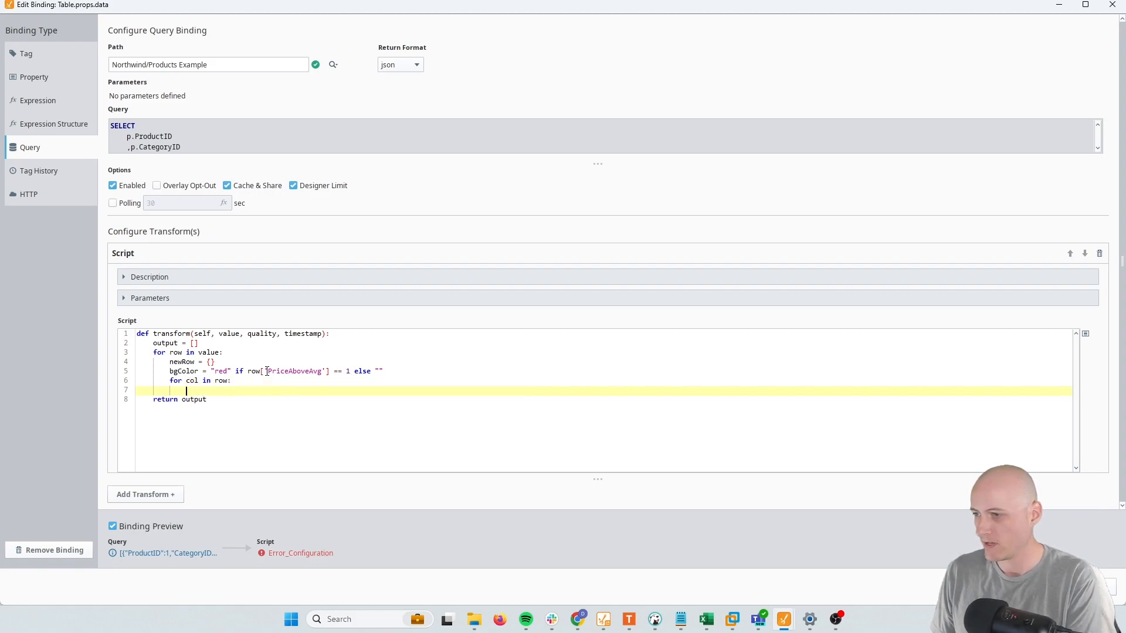
pyautogui.write('newRow[co')
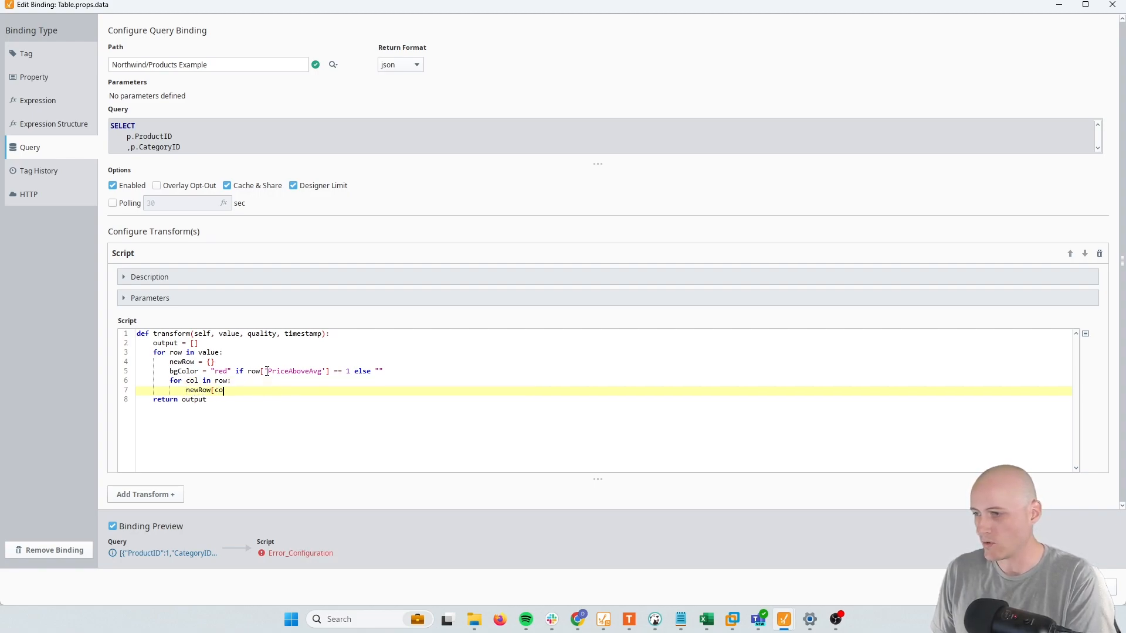
pyautogui.write('l] = {')
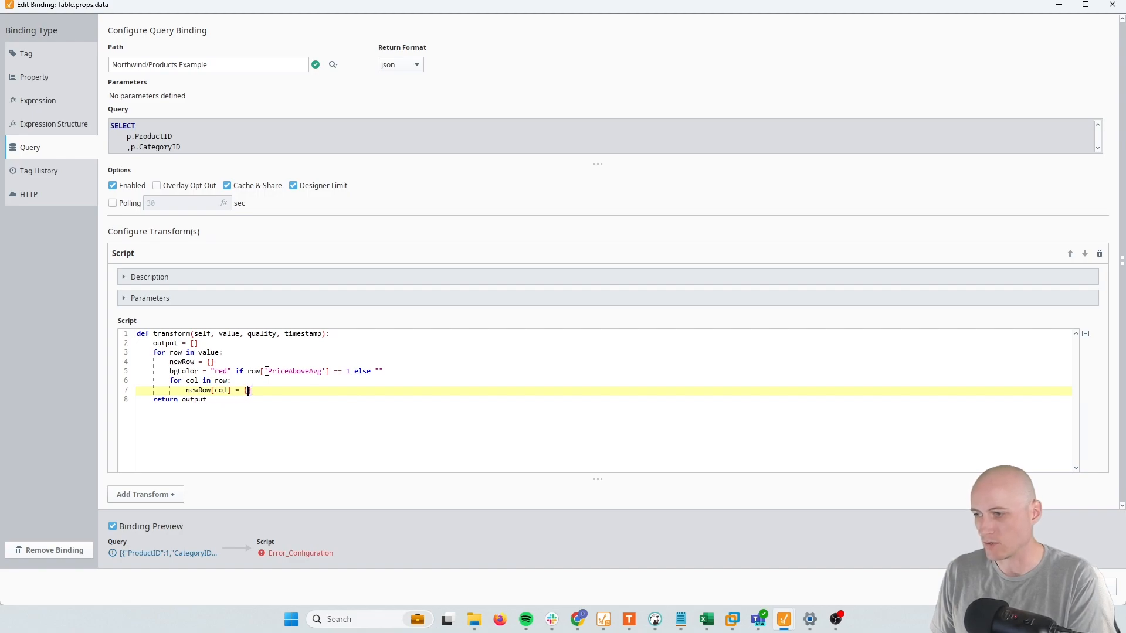
pyautogui.write('"value":')
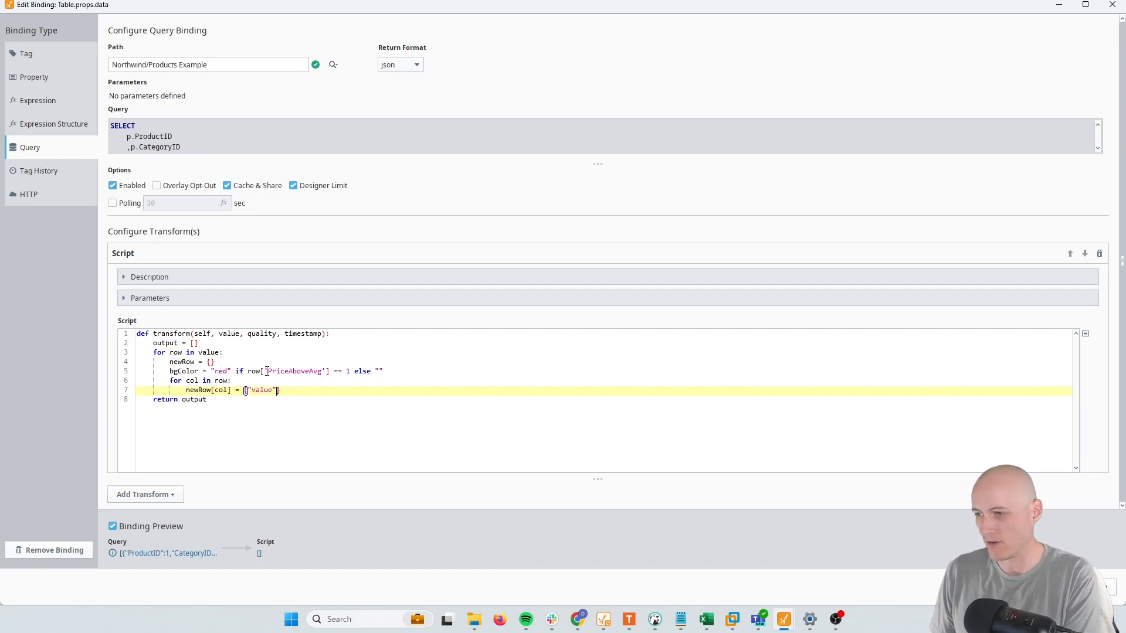
pyautogui.write(' row[')
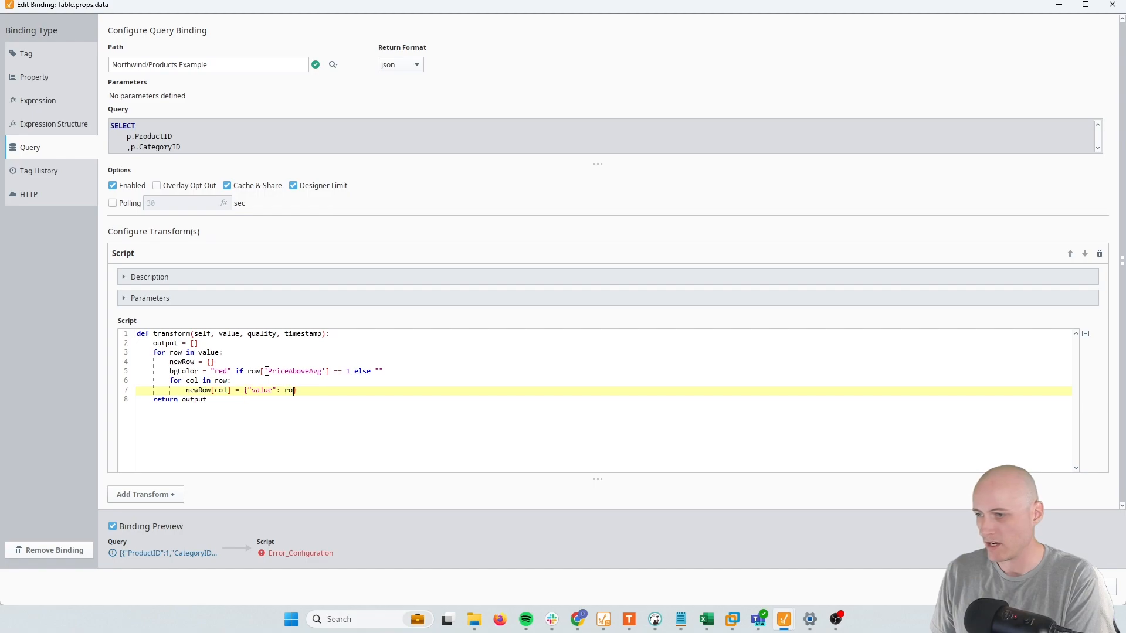
pyautogui.write('col]')
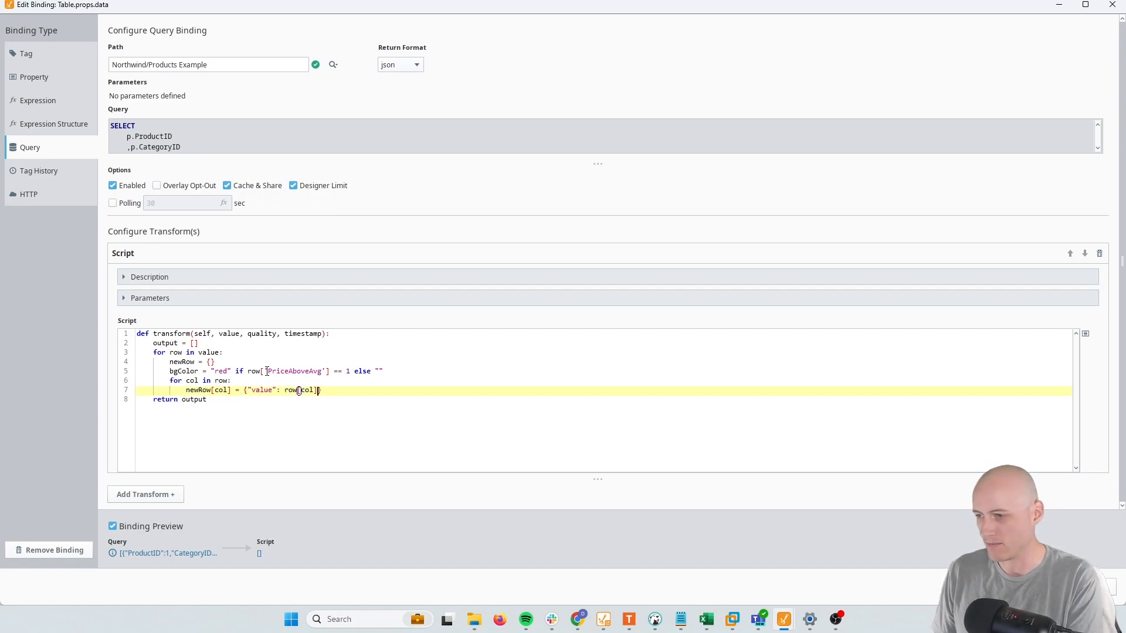
# - Extend the newRow[col] dictionary with a "style" entry that sets "background-color" to bgColor
pyautogui.write(', "style')
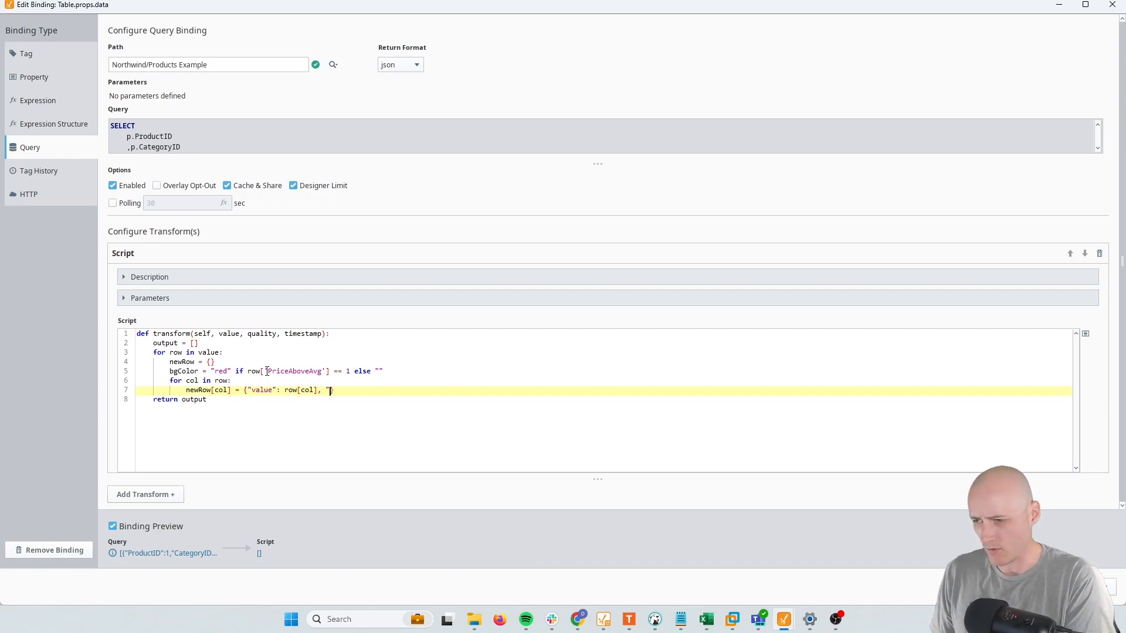
pyautogui.write('":{')
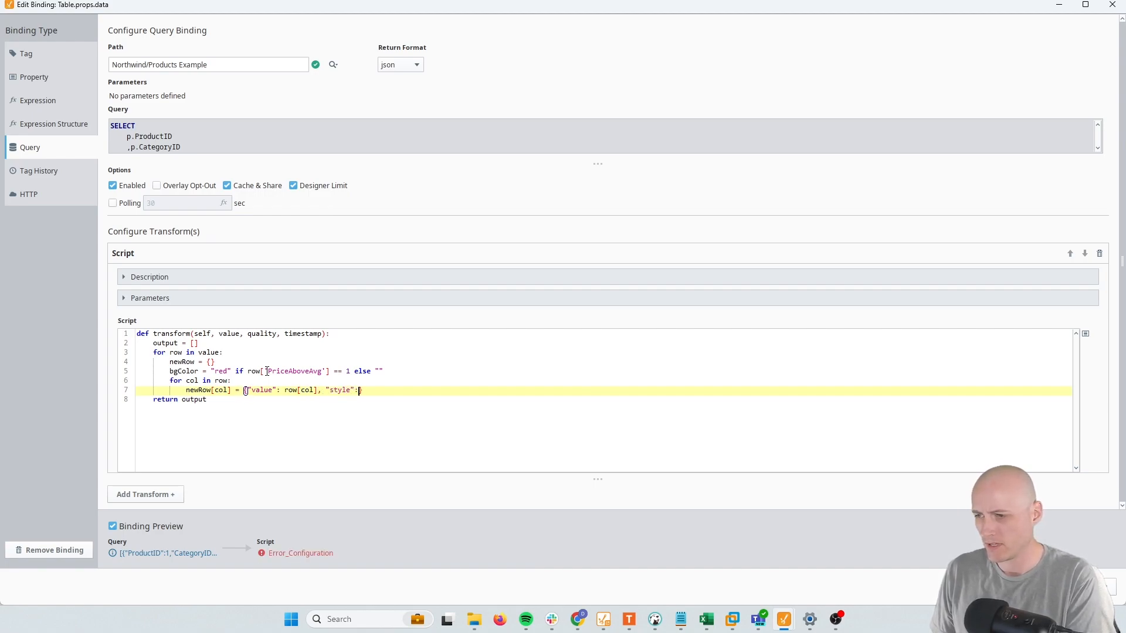
pyautogui.write('"background-co')
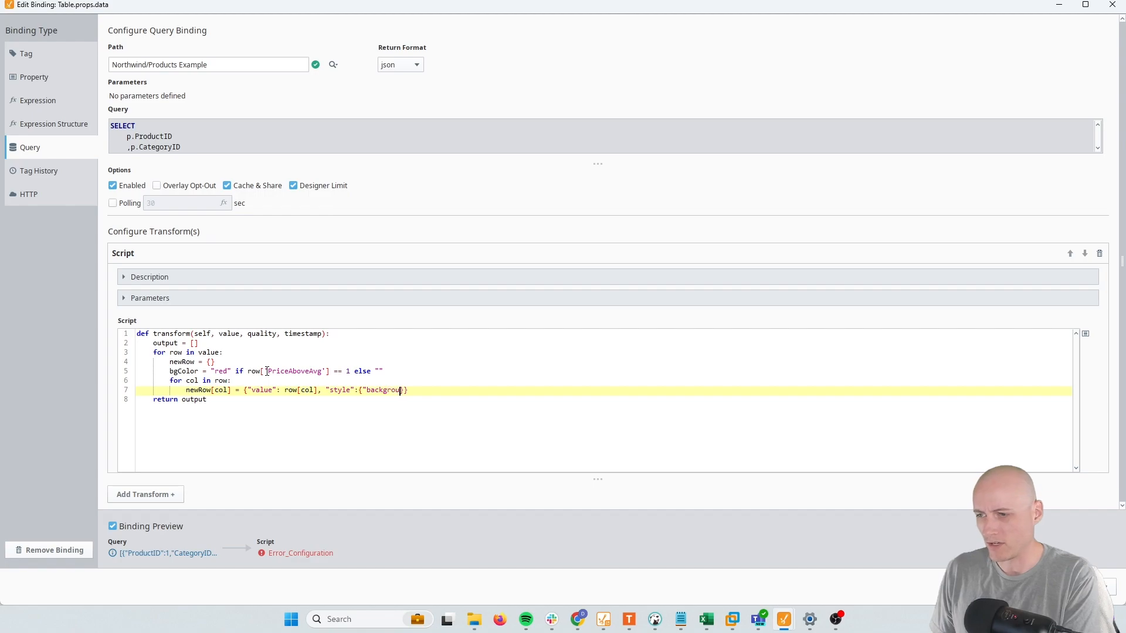
pyautogui.write('lor":')
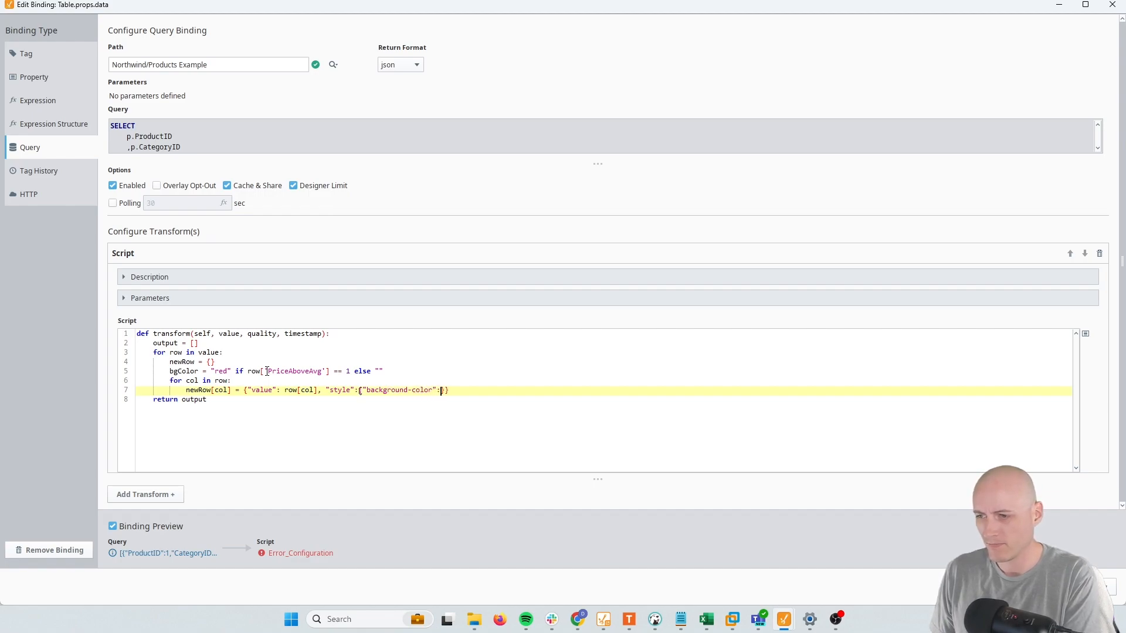
pyautogui.write('bgColor')
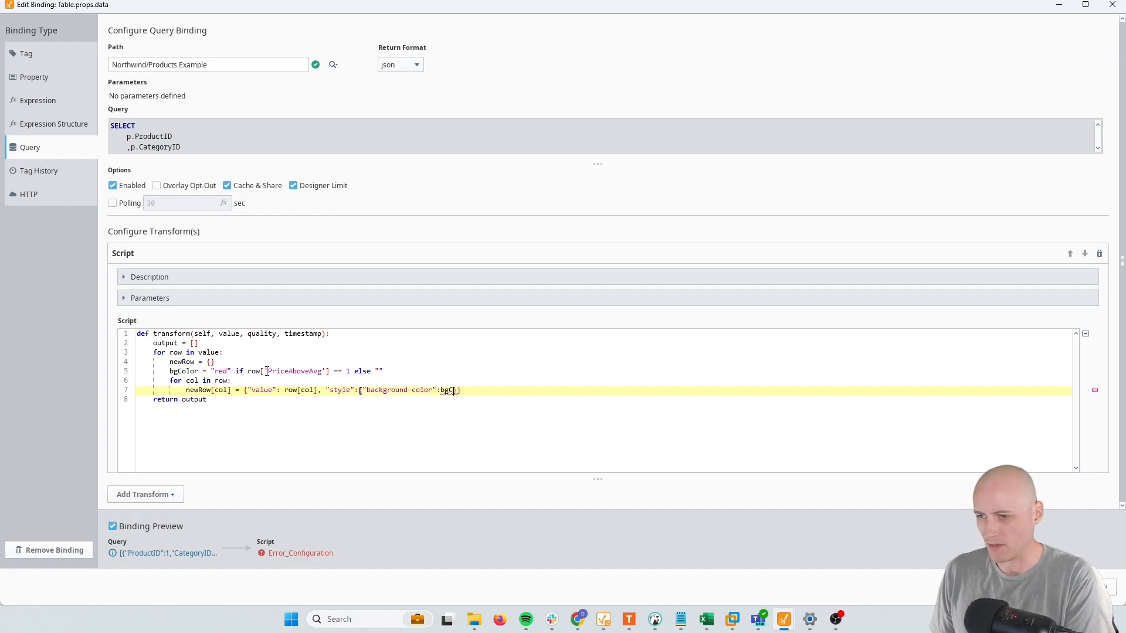
# - Add output.append(newRow) after the column loop inside the row loop, and apply the binding
pyautogui.press('End')
pyautogui.press('Return')
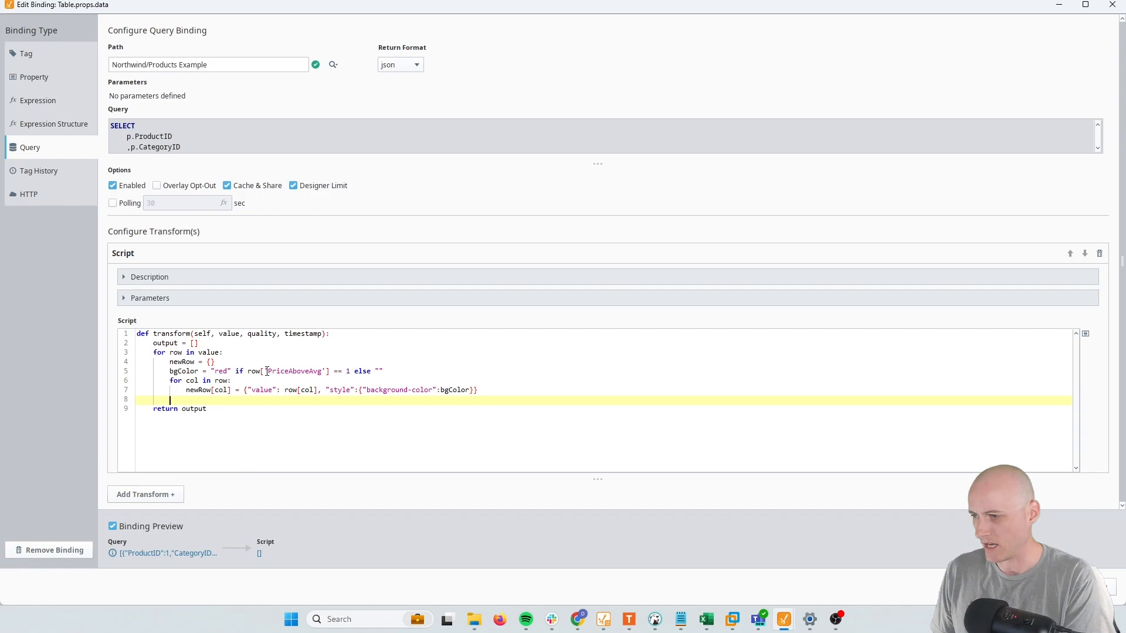
pyautogui.write('output.append')
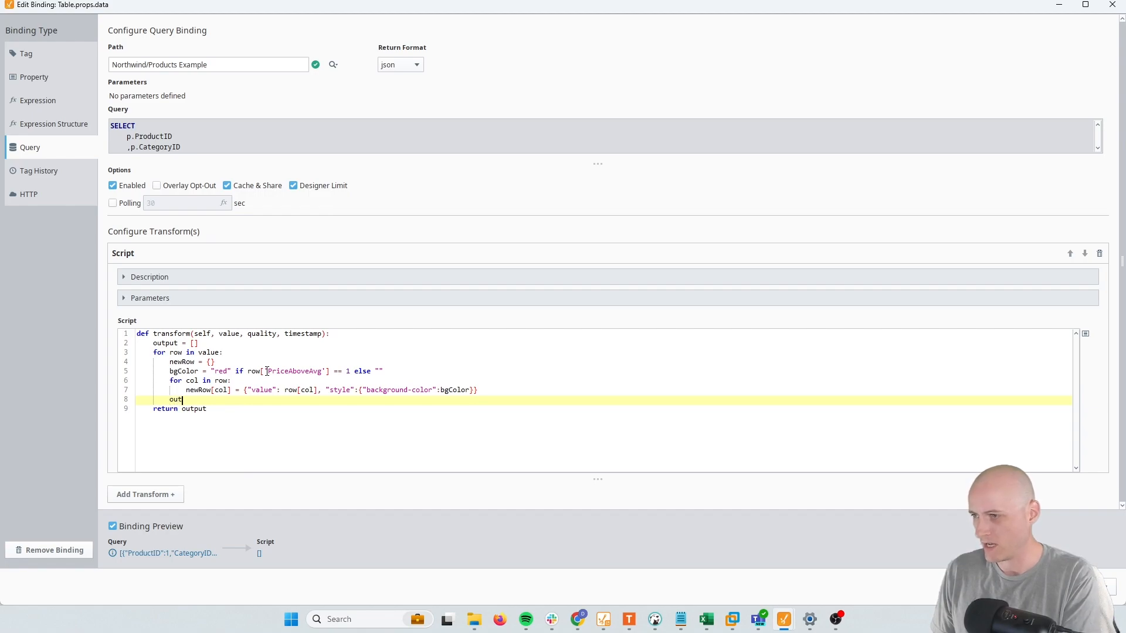
pyautogui.write('(newRow)')
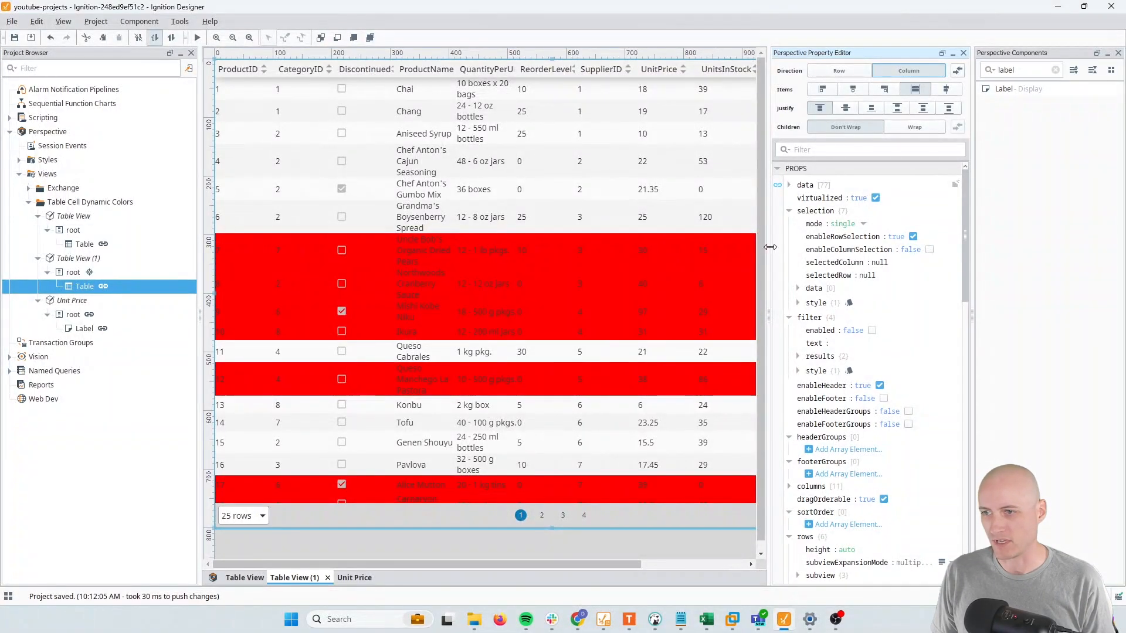
# - Examine the style and value of Discontinued and CategoryID in row 6 of the table's data property
pyautogui.click(789, 185)
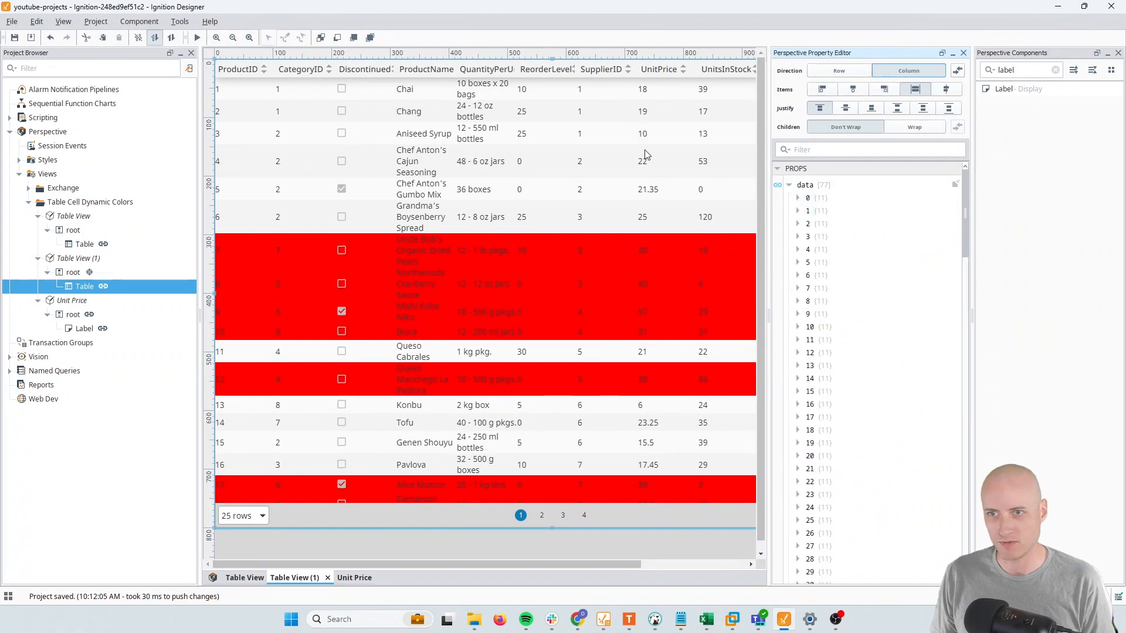
pyautogui.click(799, 275)
pyautogui.click(807, 301)
pyautogui.click(816, 314)
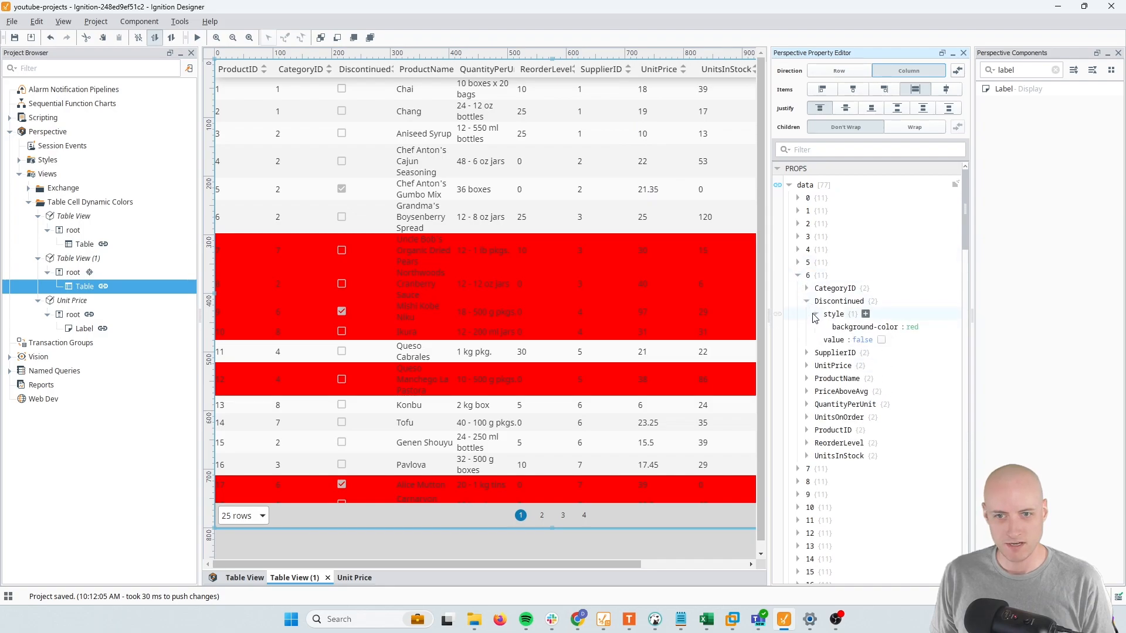
pyautogui.click(809, 288)
pyautogui.click(816, 301)
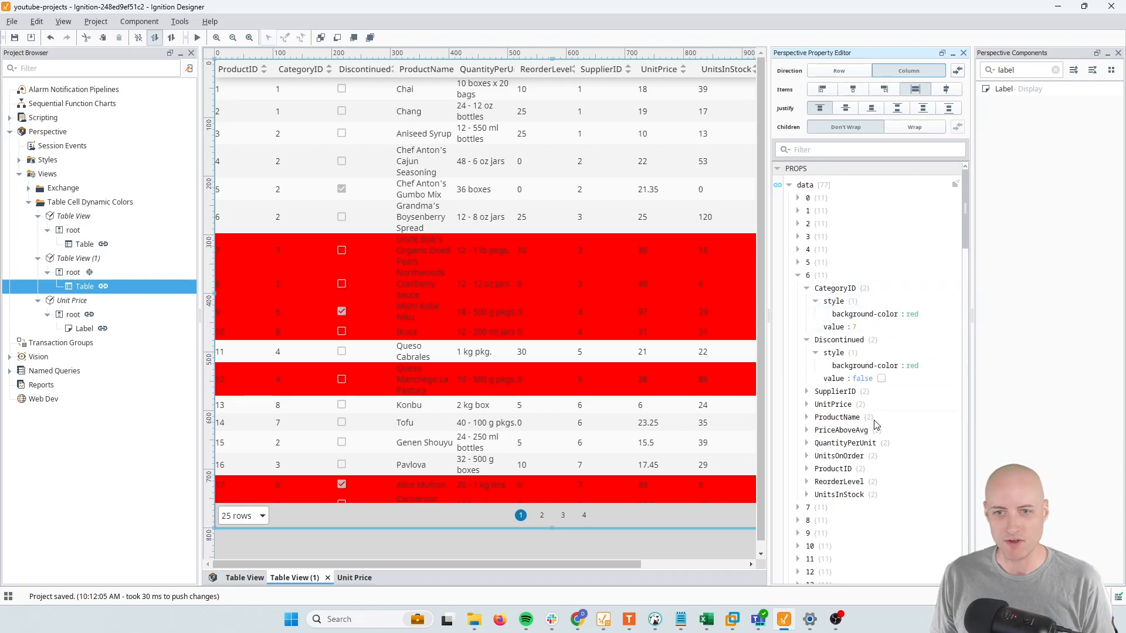
# - Reopen the data binding's transform script and add an if col == "UnitPrice": condition at the start of the column loop
pyautogui.click(778, 185)
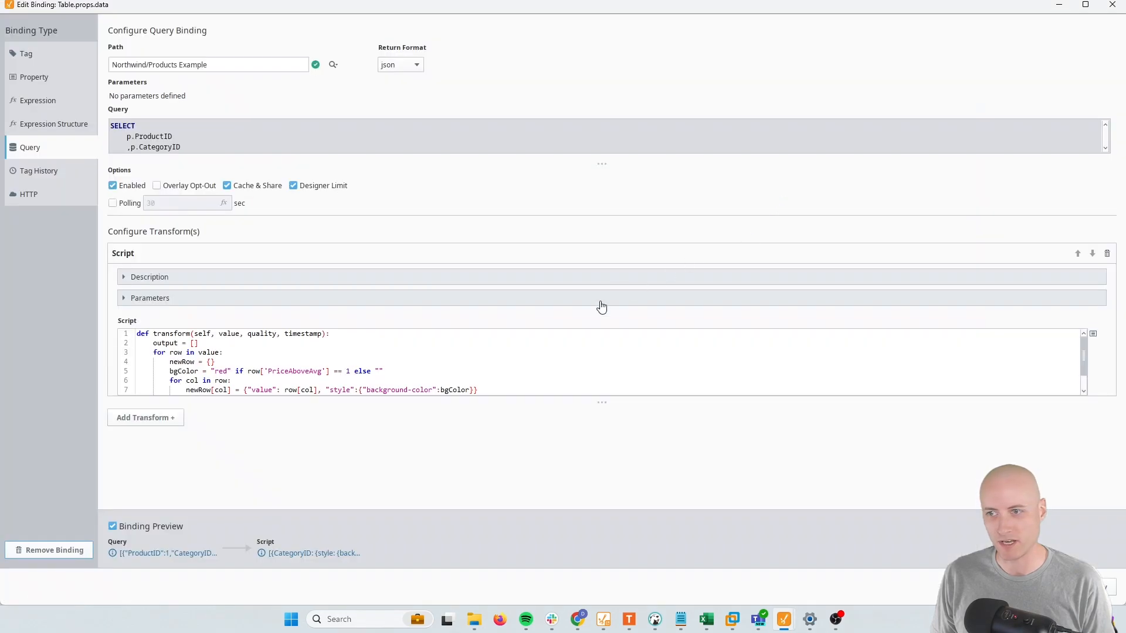
pyautogui.moveTo(601, 403); pyautogui.dragTo(602, 461)
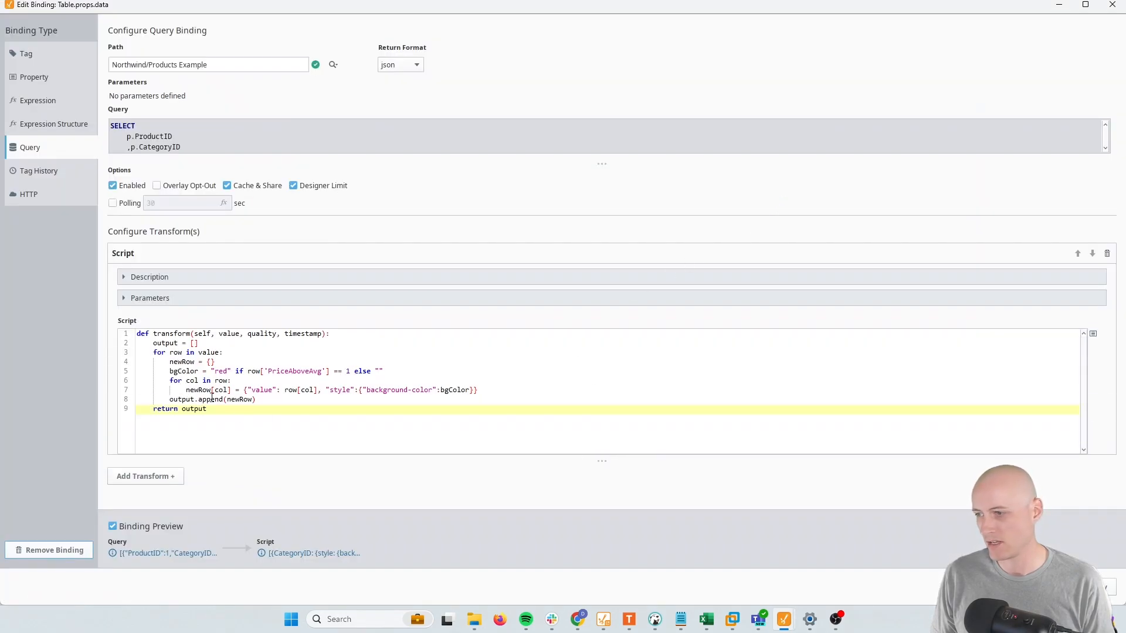
pyautogui.click(255, 385)
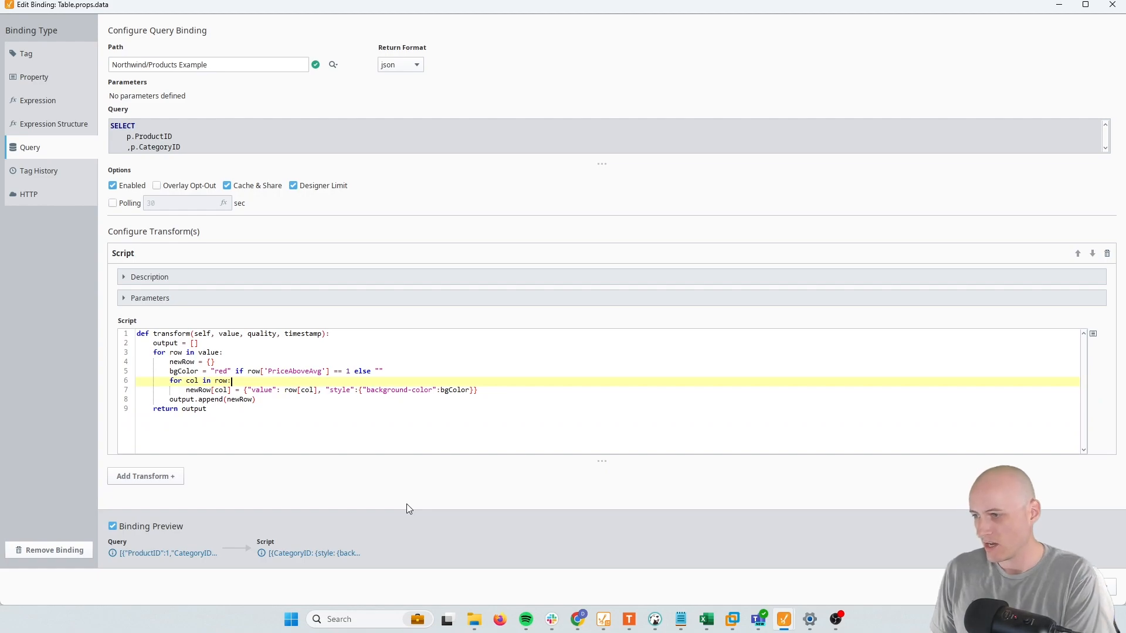
pyautogui.press('Return')
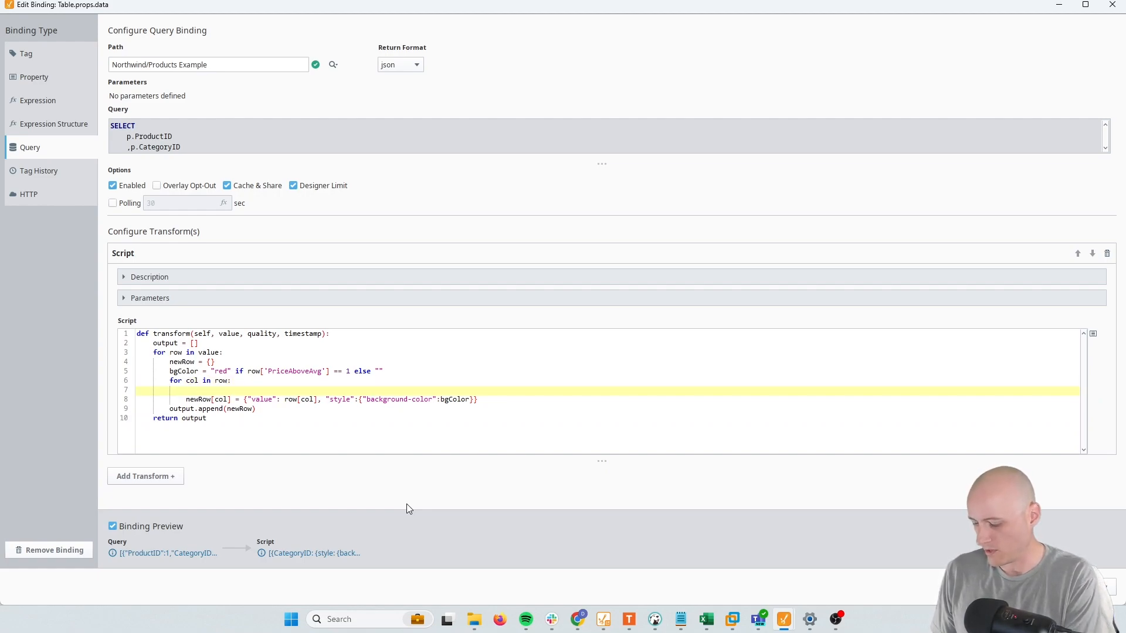
pyautogui.press('Tab')
pyautogui.write('if col ')
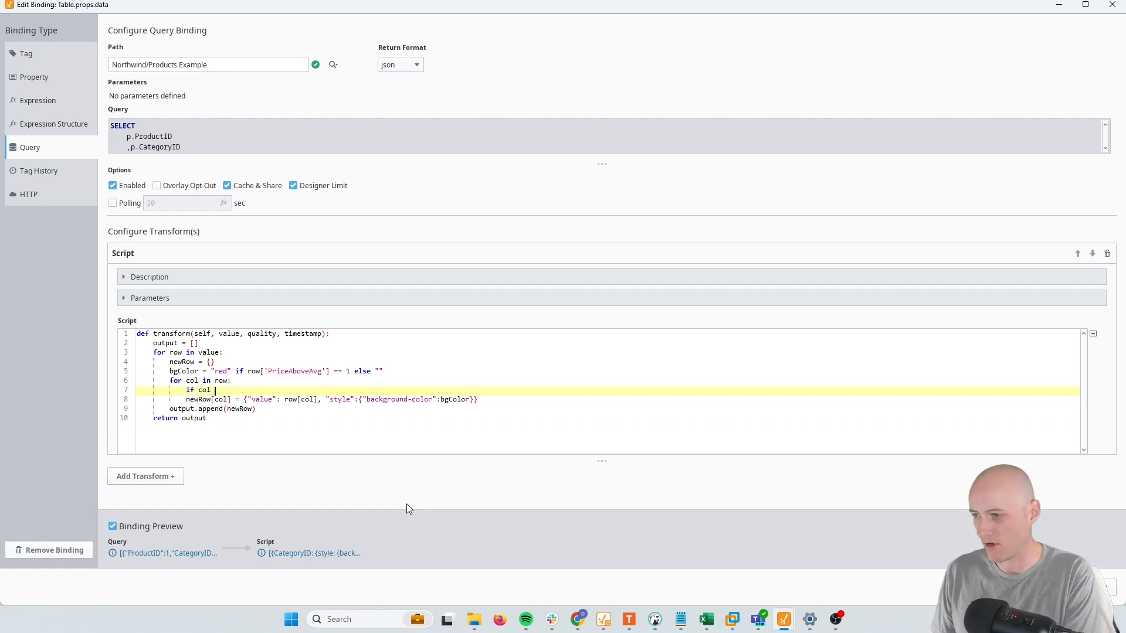
pyautogui.write('== "UnitPrice":')
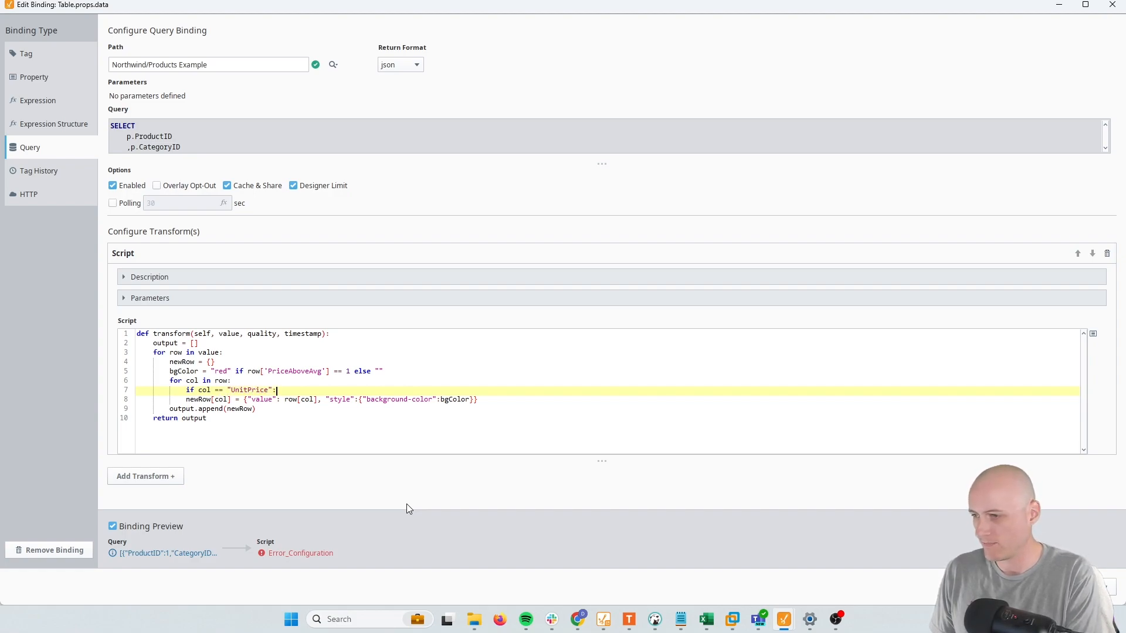
# - Indent the styled newRow[col] assignment under the condition, add an else: branch with newRow[col] = row[col], and apply the binding
pyautogui.press('Right')
pyautogui.press('Tab')
pyautogui.press('End')
pyautogui.press('Return')
pyautogui.press('BackSpace')
pyautogui.write('else:')
pyautogui.press('Return')
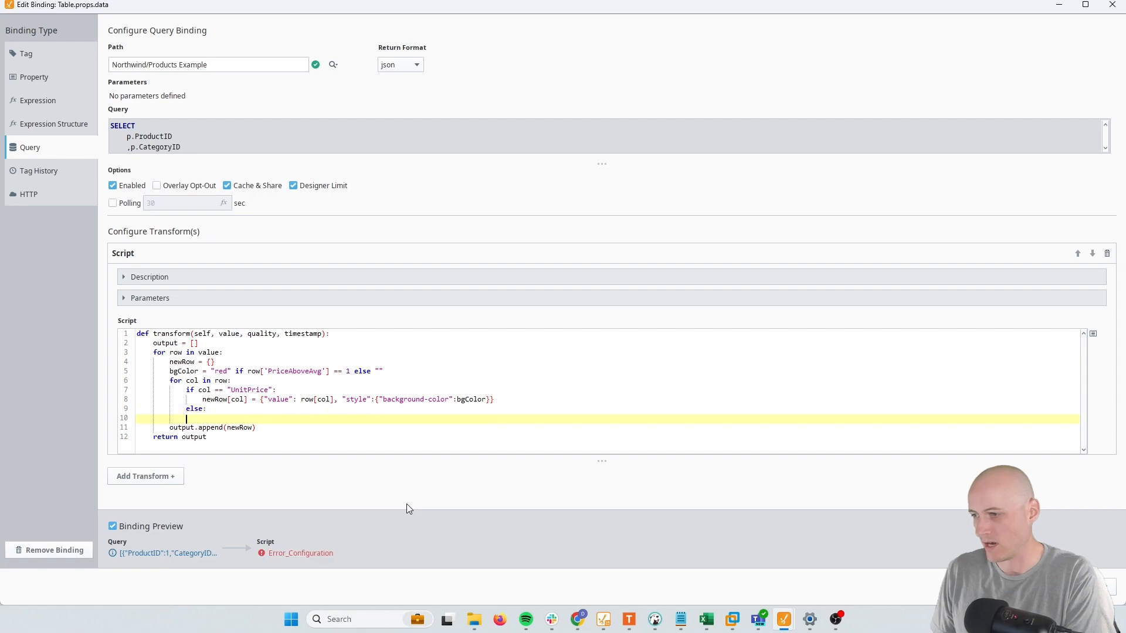
pyautogui.write('newRow[col] = r')
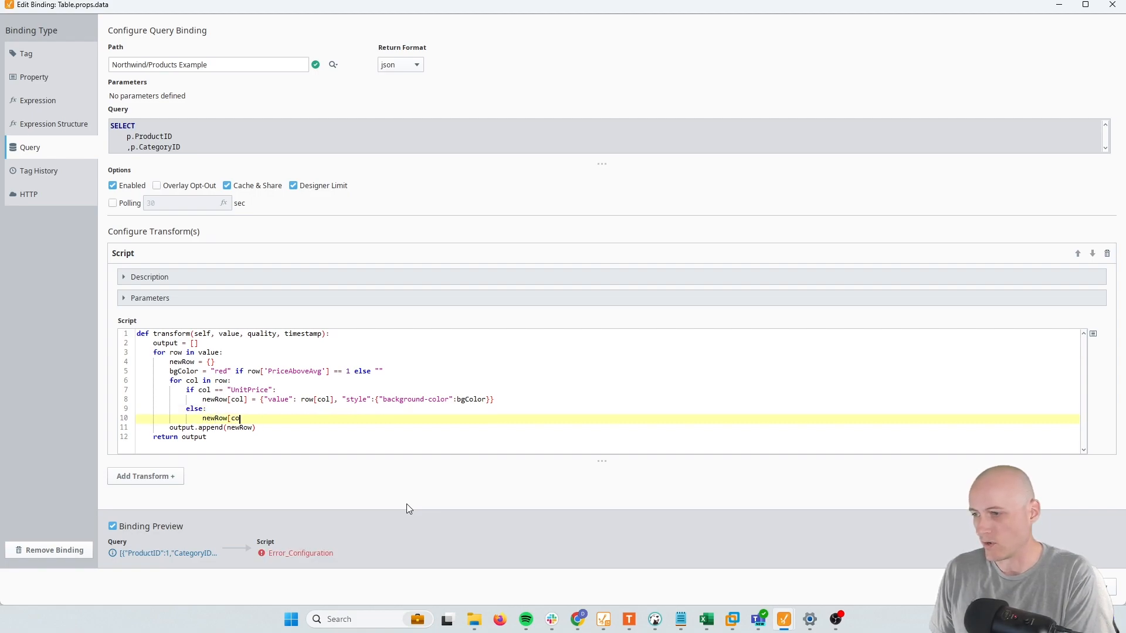
pyautogui.write('ow[col]')
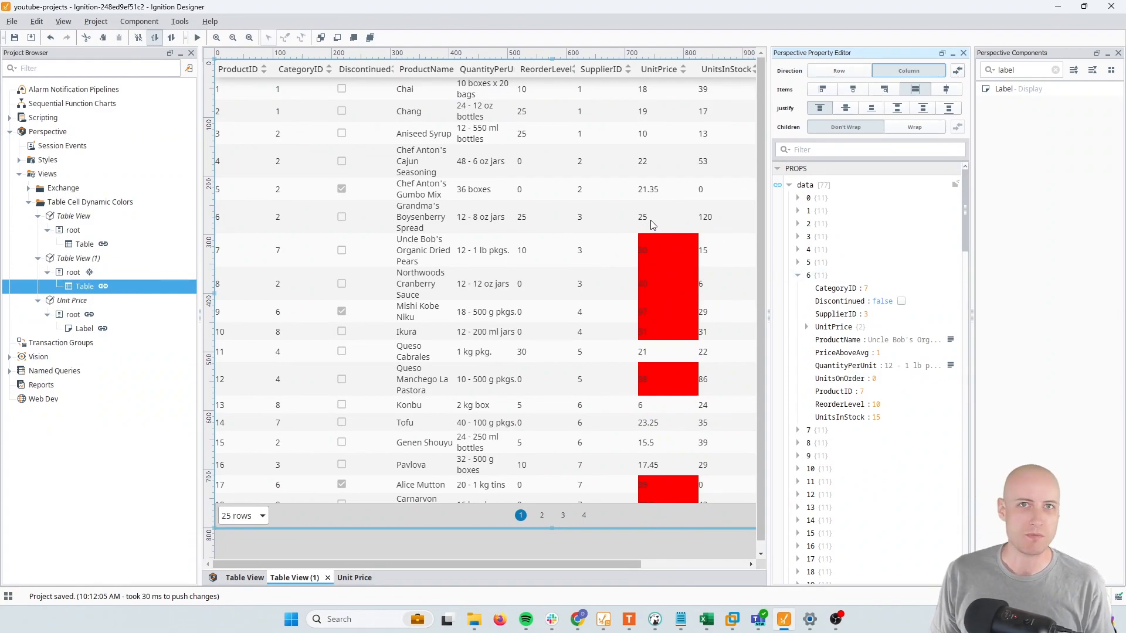
# - Compare the result with the table in Table View and look at that table's data binding
pyautogui.click(245, 579)
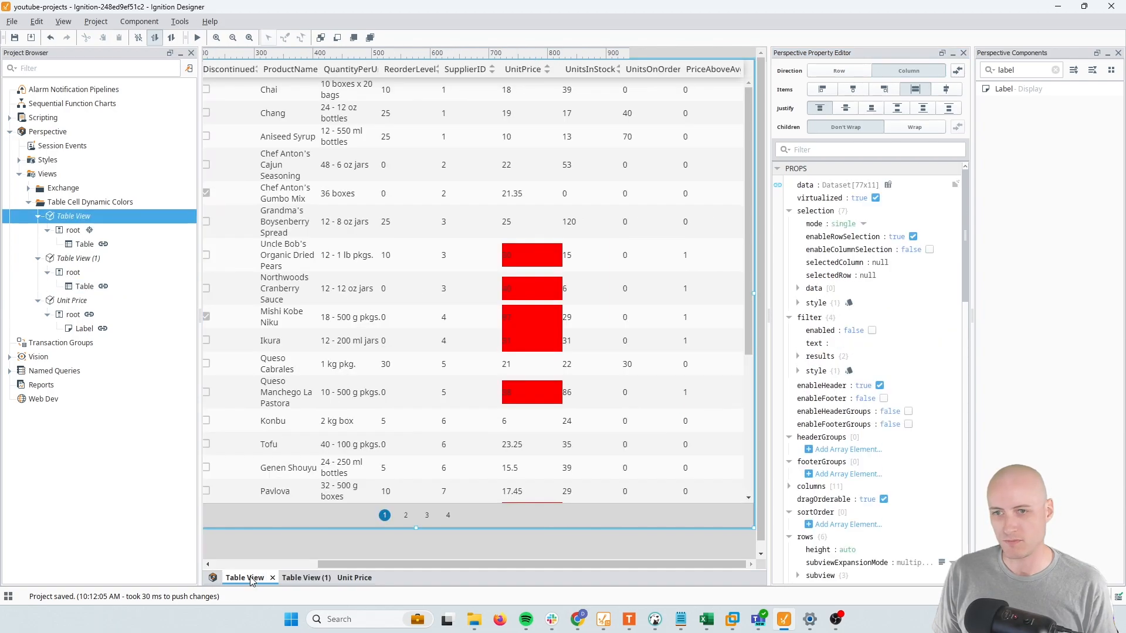
pyautogui.click(567, 311)
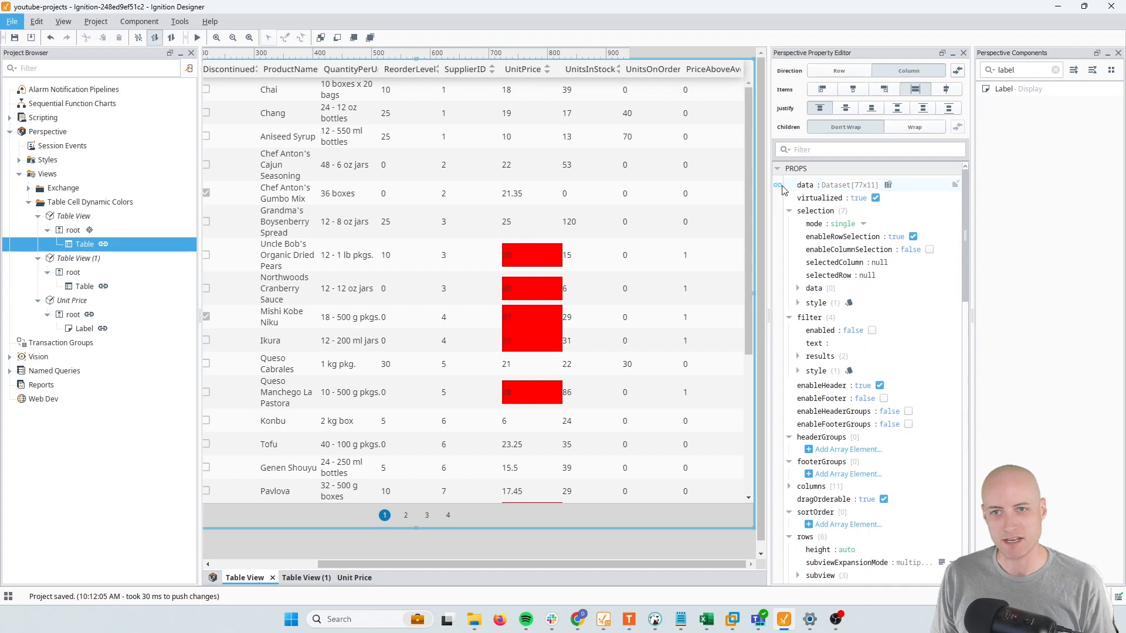
pyautogui.click(778, 186)
pyautogui.click(1098, 591)
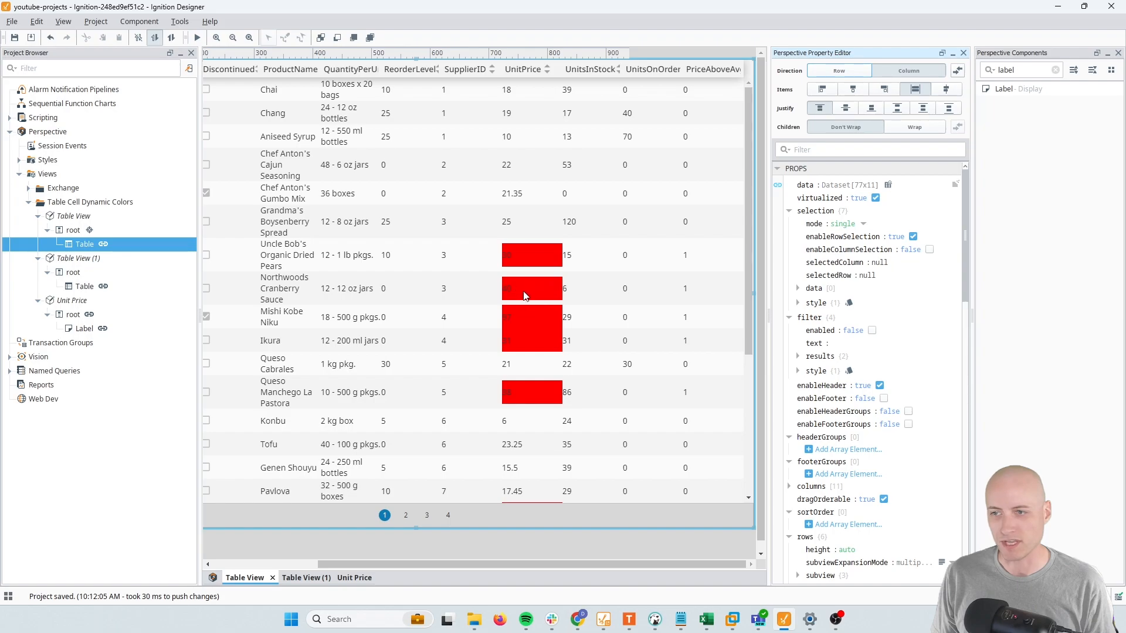
pyautogui.press('F10')
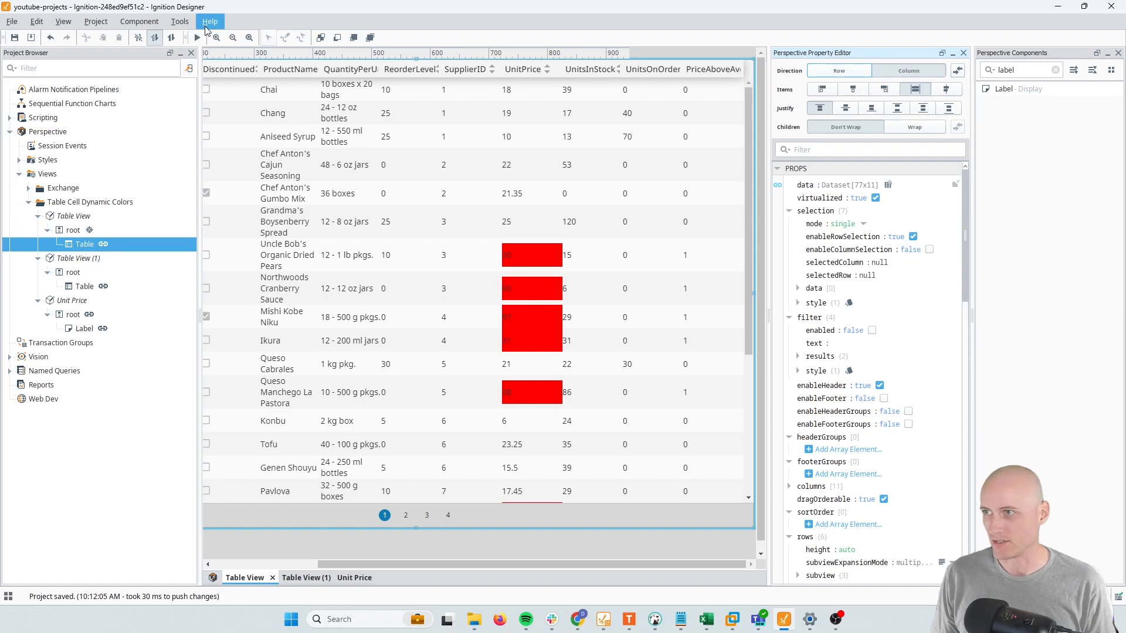
# - Select the Northwoods Cranberry Sauce and Ikura rows in Table View's preview to examine the selection highlight over the red UnitPrice cells
pyautogui.click(476, 291)
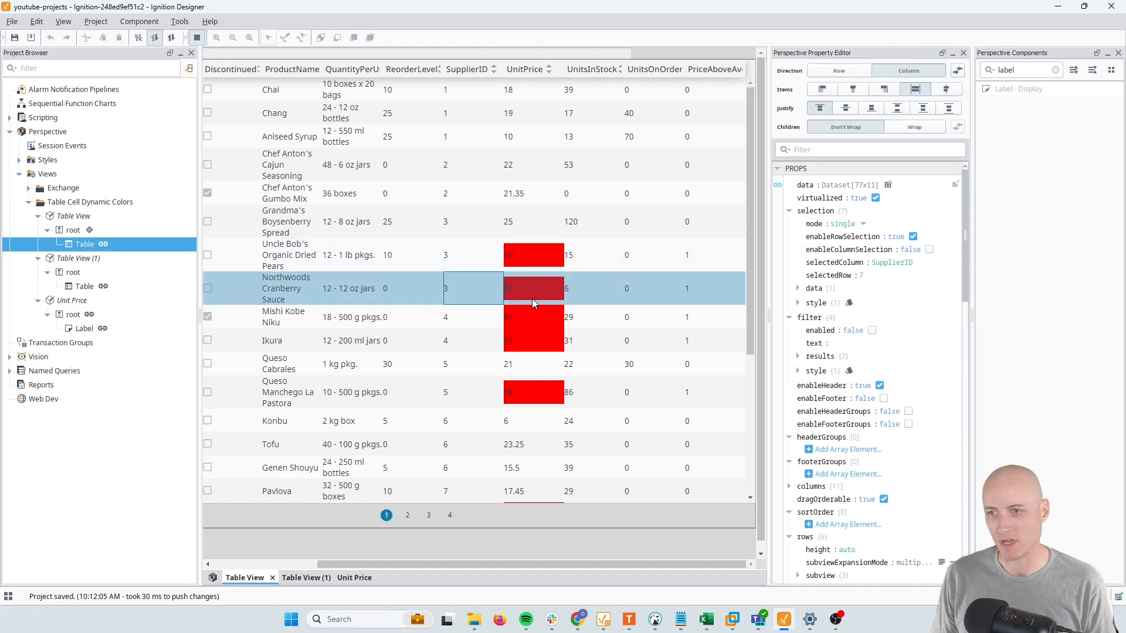
pyautogui.click(485, 315)
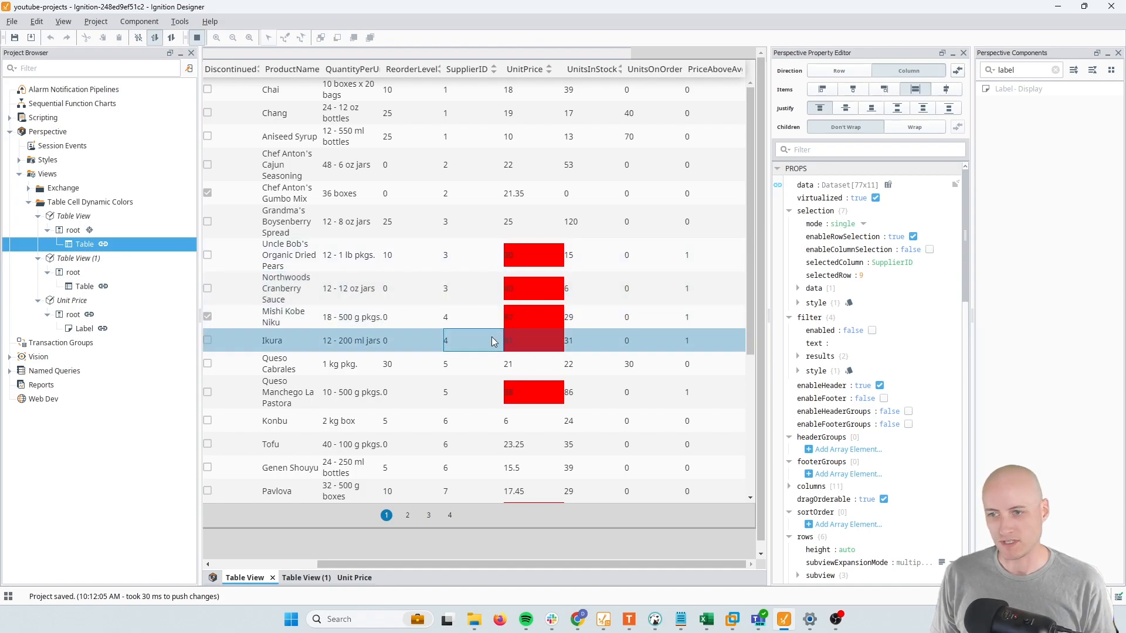
pyautogui.click(488, 288)
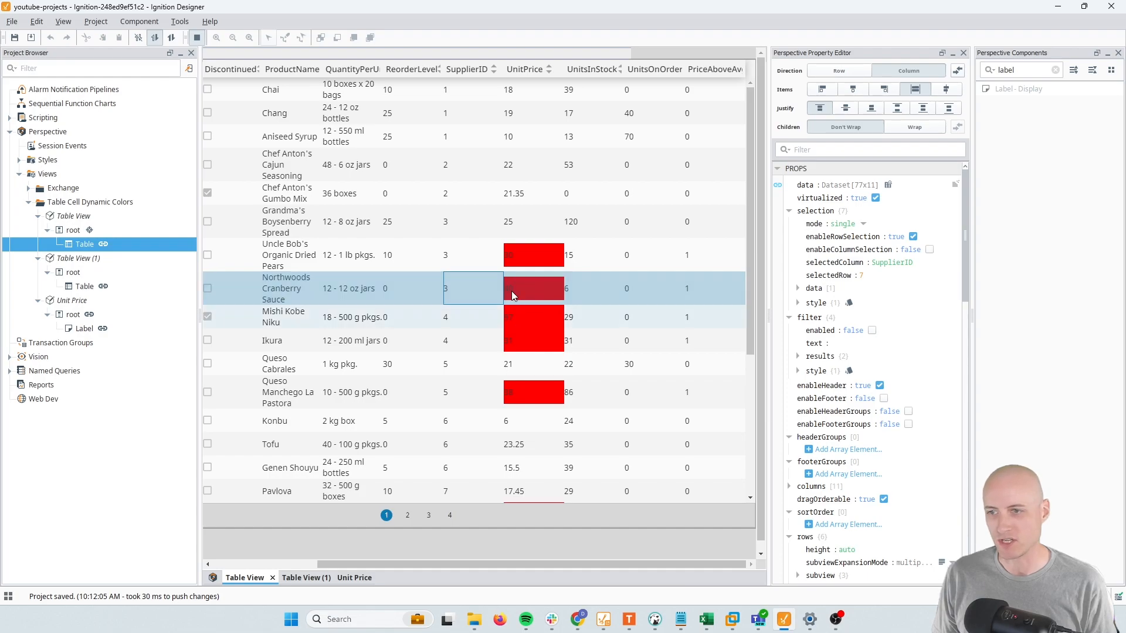
# - Select the table in Table View (1), expand its data property and look through the row entries
pyautogui.click(300, 580)
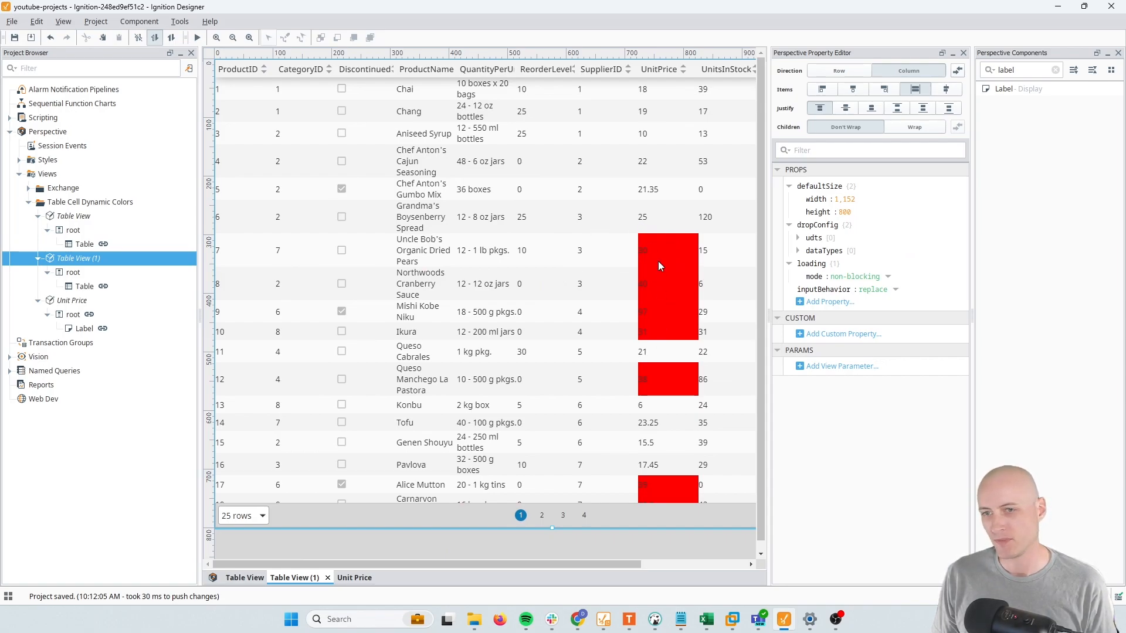
pyautogui.click(710, 184)
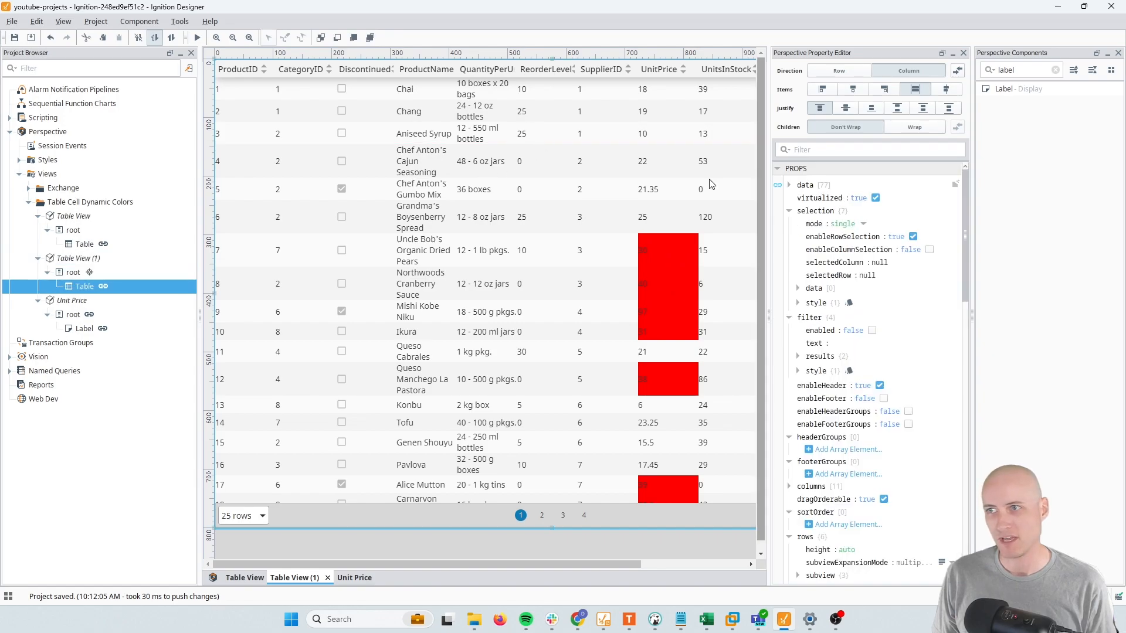
pyautogui.click(790, 185)
pyautogui.scroll(-6, 837, 294)
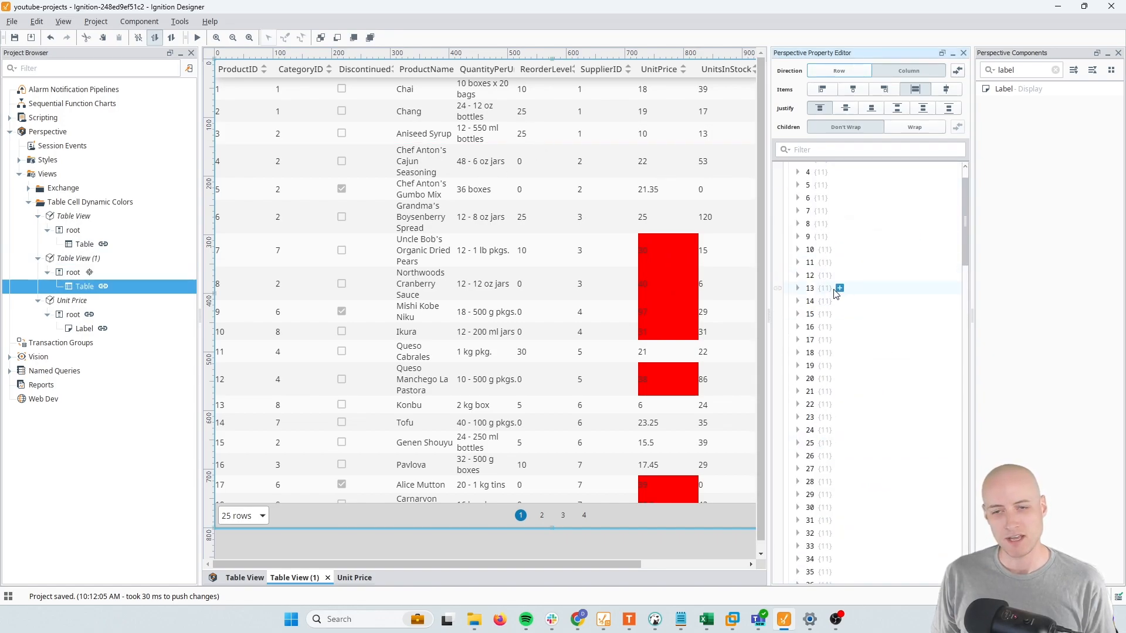
pyautogui.scroll(-3, 840, 340)
pyautogui.scroll(9, 840, 334)
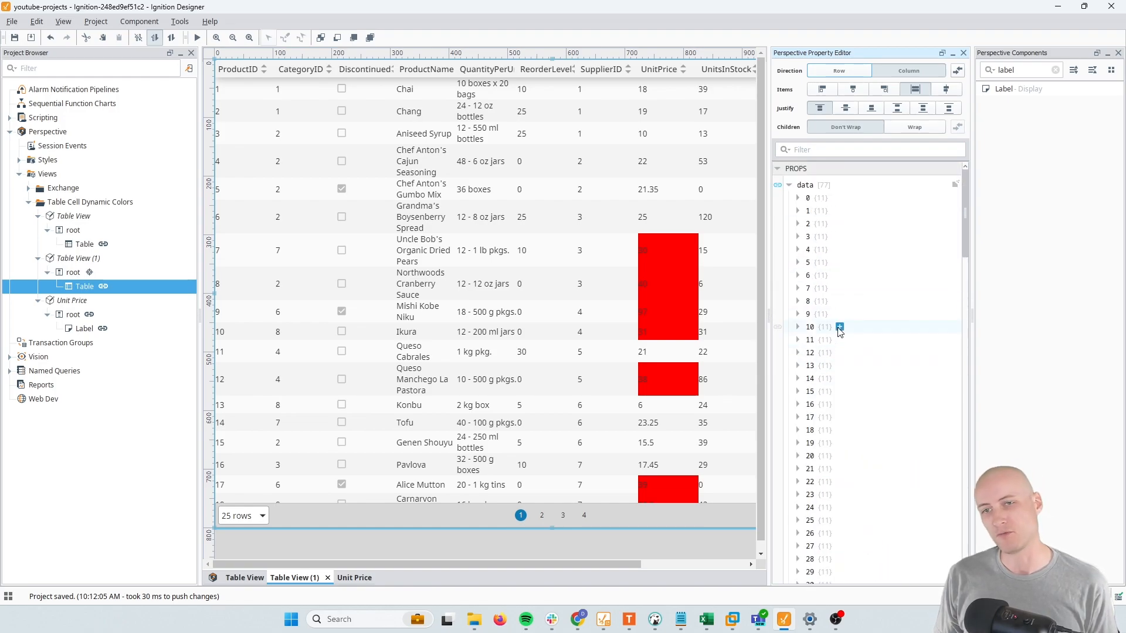